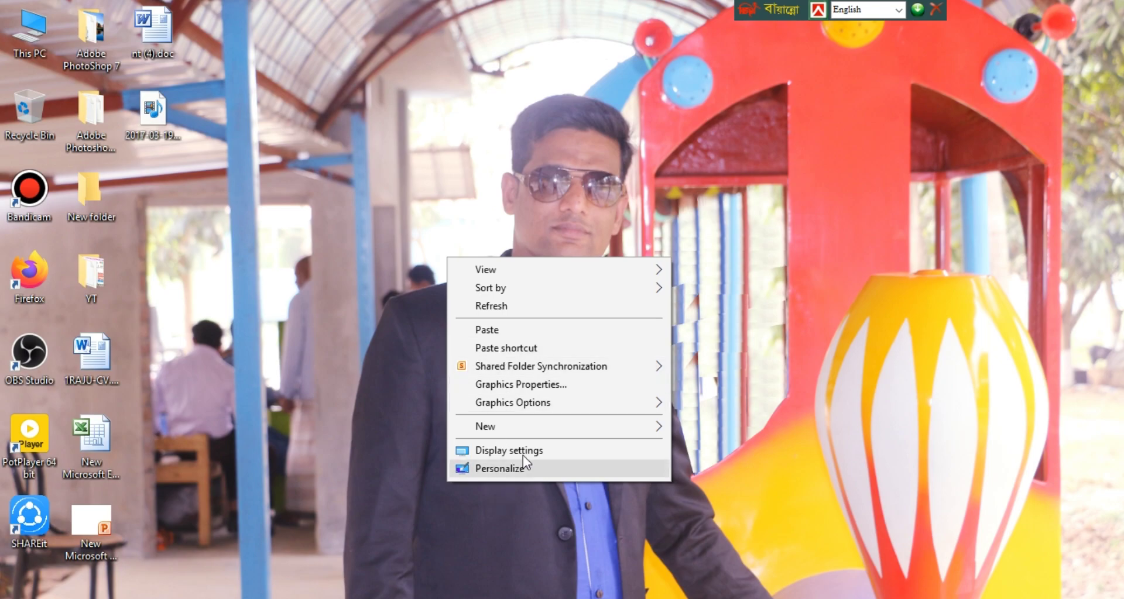
Create a new Microsoft Word document on the desktop, open it and dismiss the activation wizard.
mouse_move(525, 431)
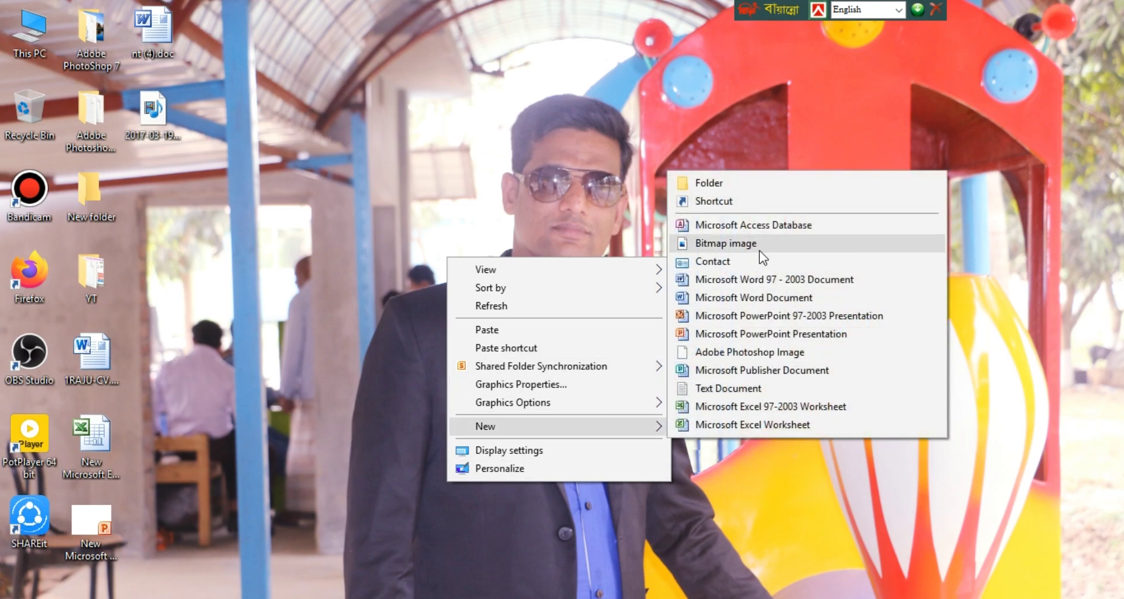
left_click(742, 298)
left_click(166, 194)
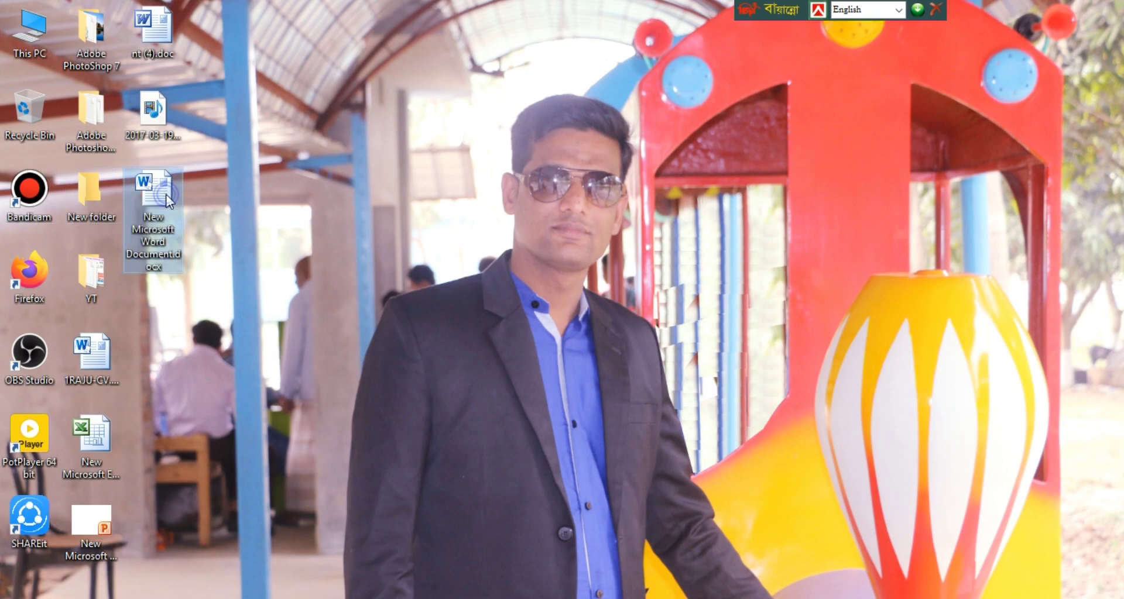
double_click(167, 196)
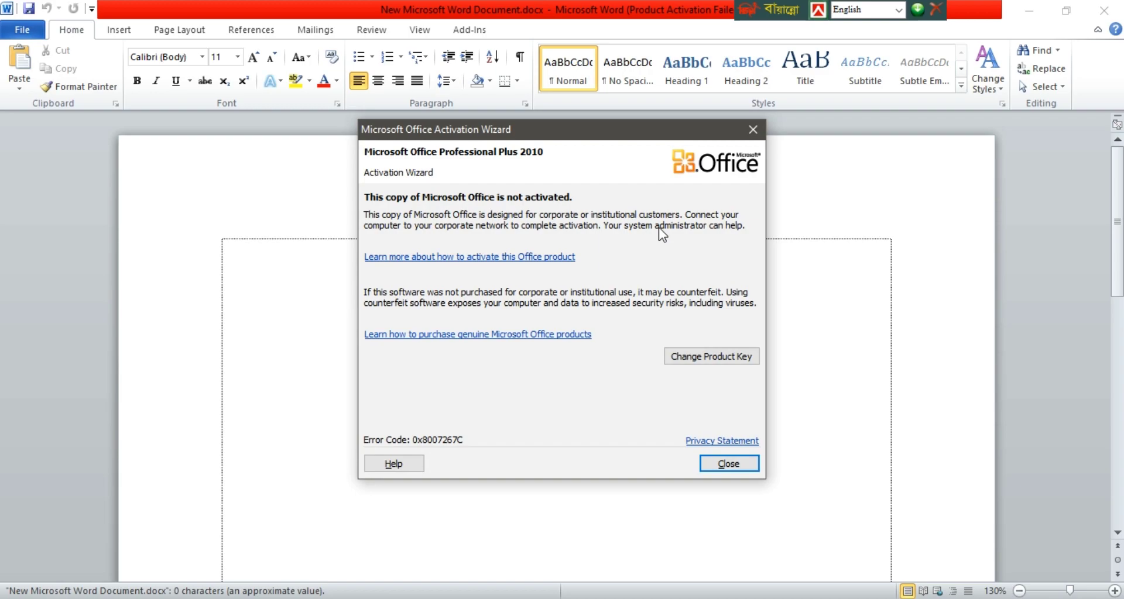
left_click(747, 463)
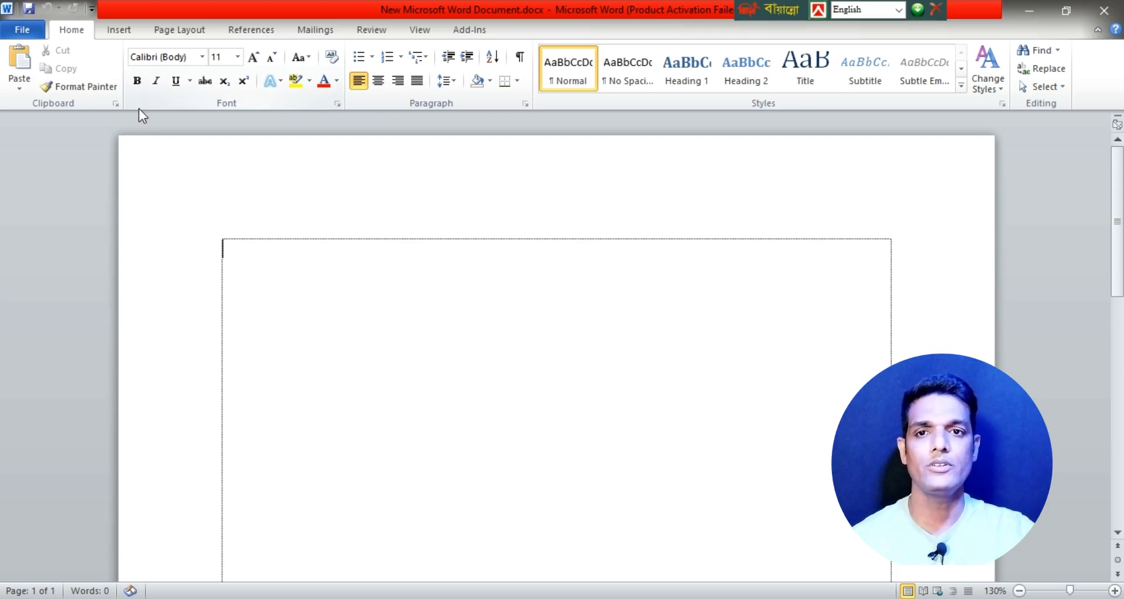
Begin inserting a table through its size settings and set the number of columns to 10.
left_click(116, 32)
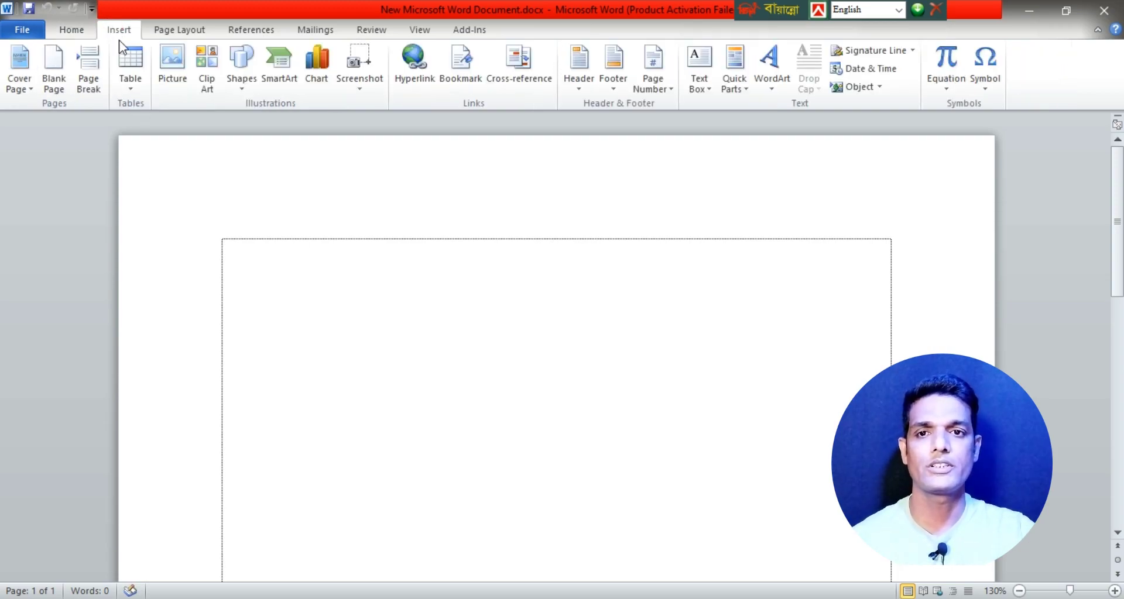
left_click(136, 92)
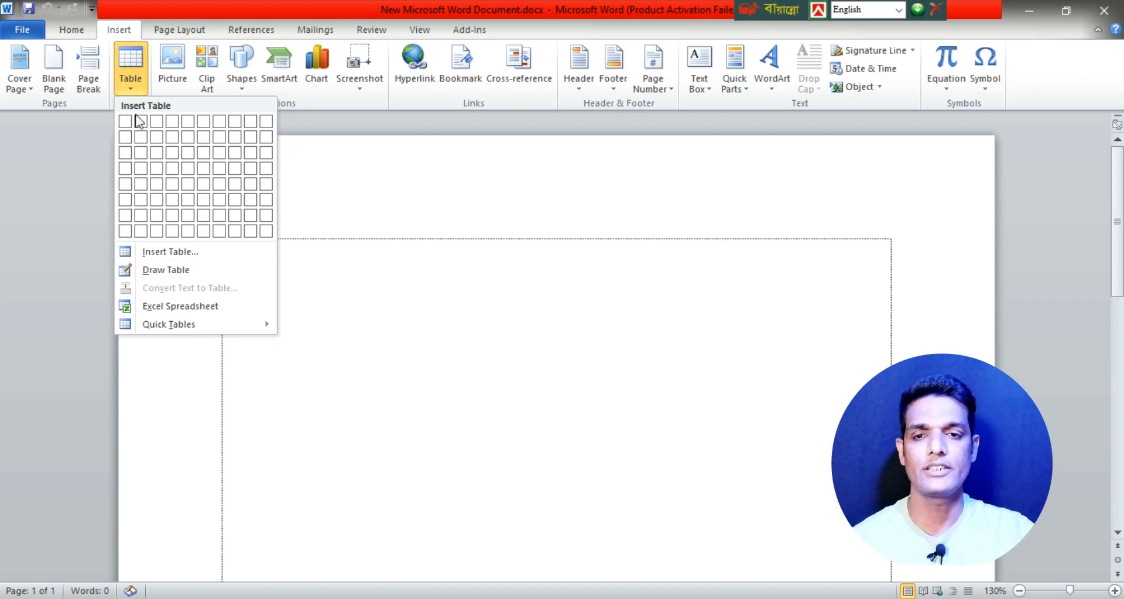
left_click(172, 253)
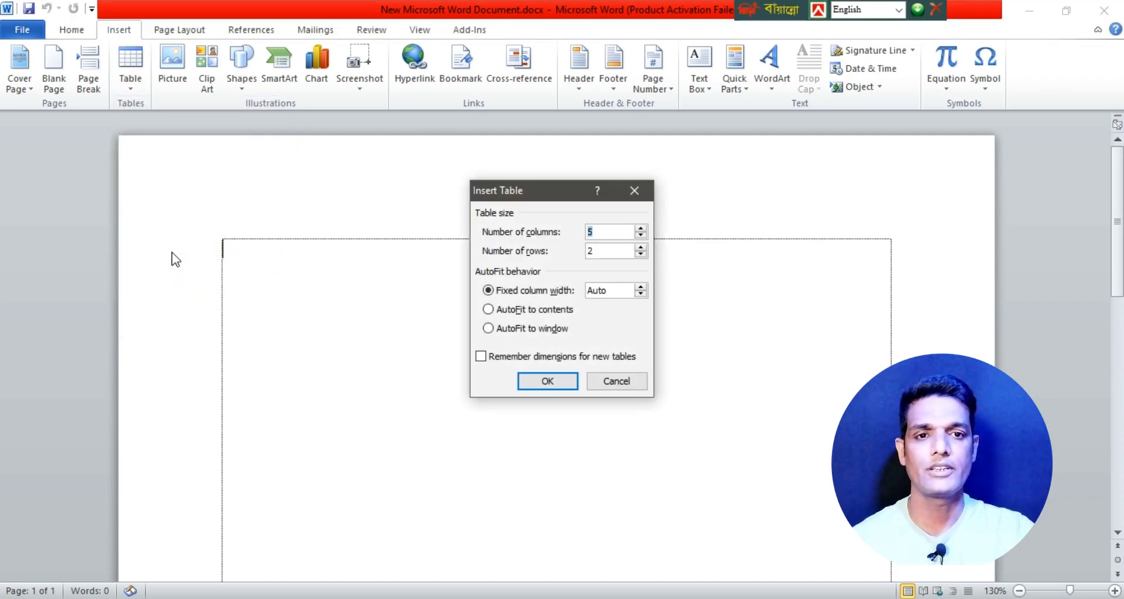
left_click_drag(547, 199, 244, 217)
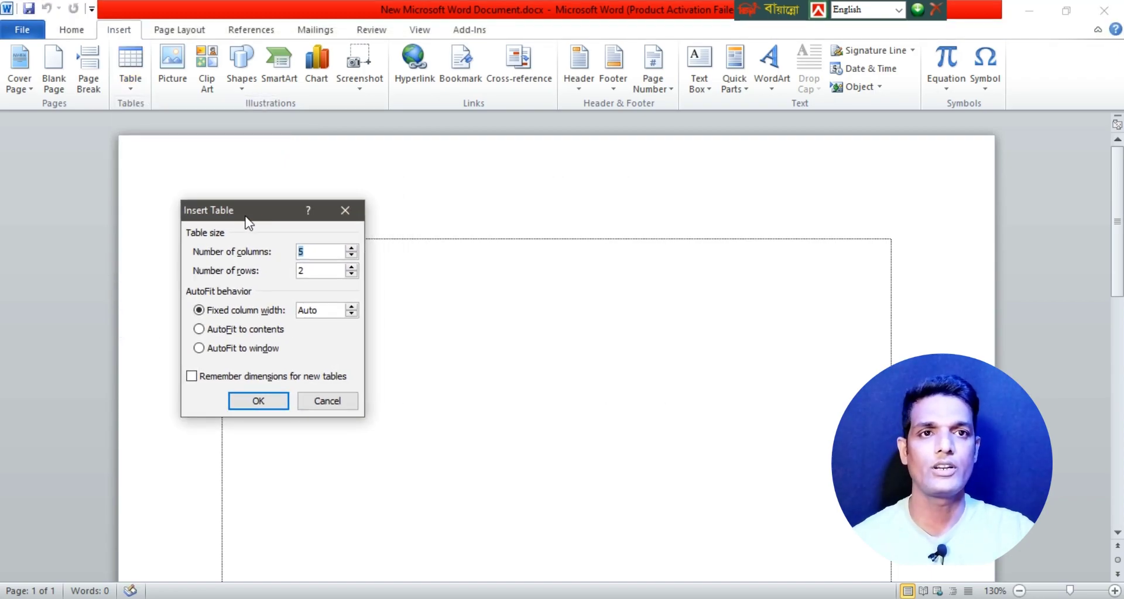
left_click(355, 249)
left_click(355, 249)
left_click(355, 249)
left_click(355, 249)
left_click(353, 249)
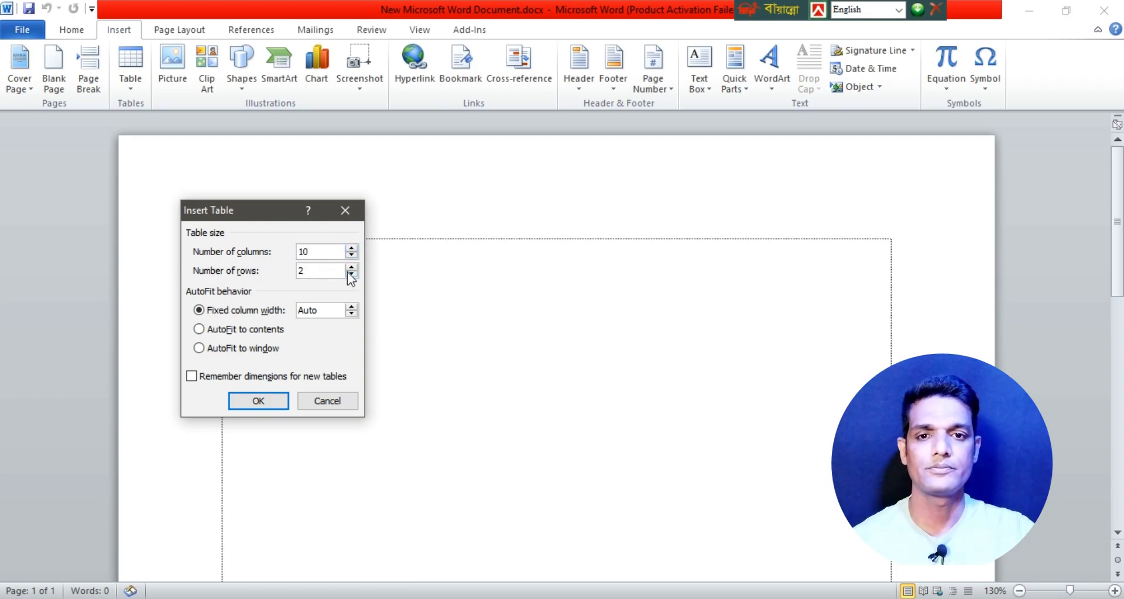
Set the number of rows to 10 and insert the table into the document.
left_click(352, 267)
left_click(351, 267)
left_click(351, 267)
left_click(351, 267)
left_click(352, 267)
left_click(351, 267)
left_click(351, 267)
left_click(351, 267)
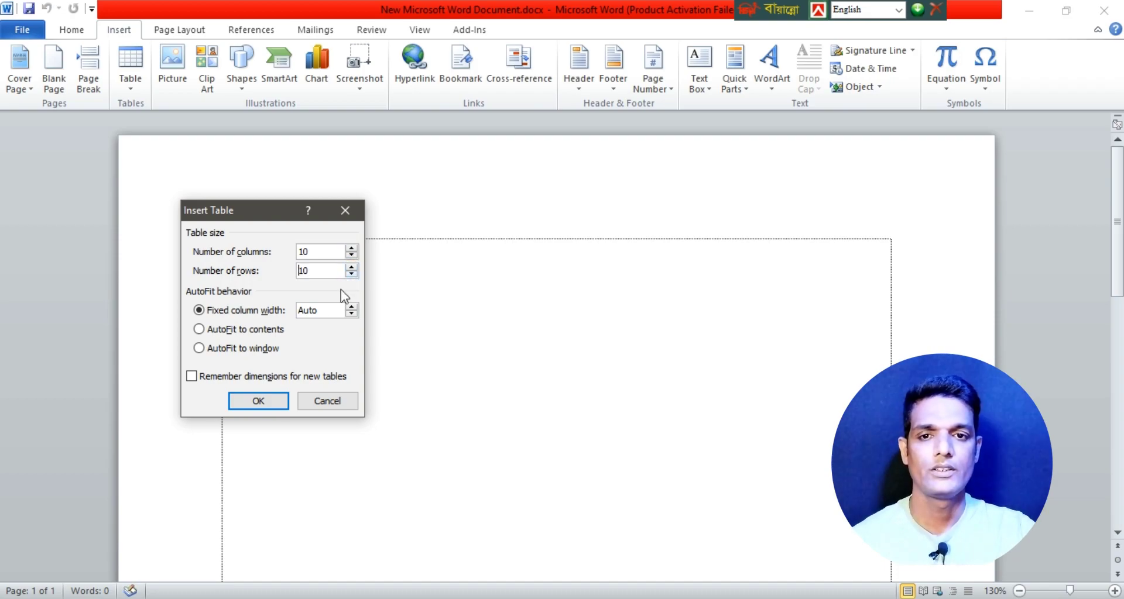
left_click(256, 404)
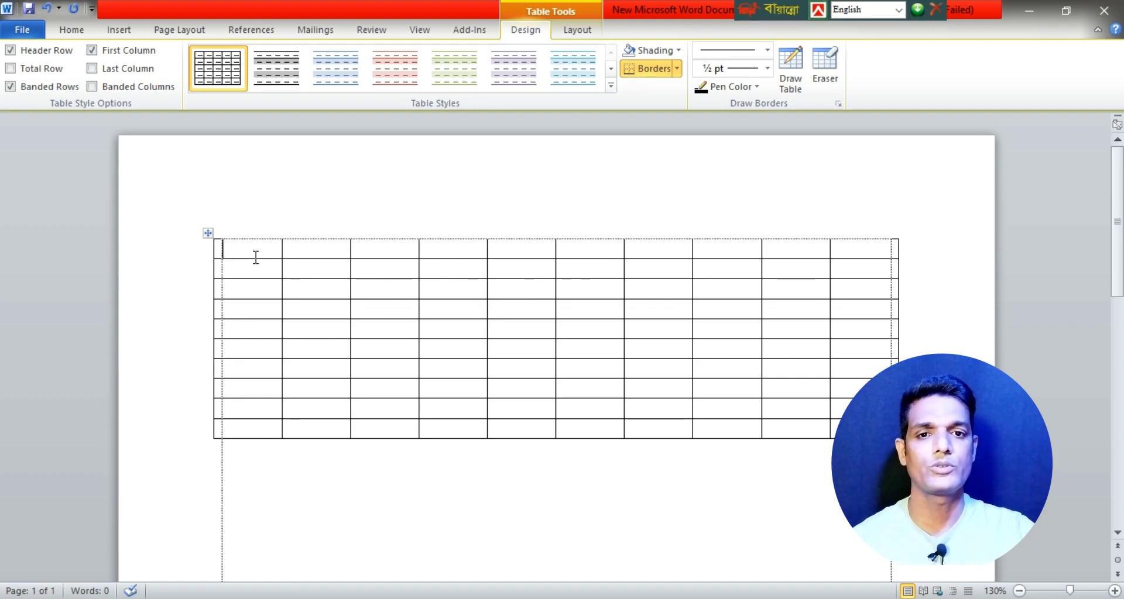
Go through the first row's cells one by one and highlight the last column and the whole first row to examine the layout.
left_click(308, 252)
left_click(378, 253)
left_click(433, 253)
left_click(508, 252)
left_click(585, 252)
left_click(641, 251)
left_click(747, 255)
left_click(812, 253)
left_click(855, 250)
left_click_drag(855, 250, 341, 249)
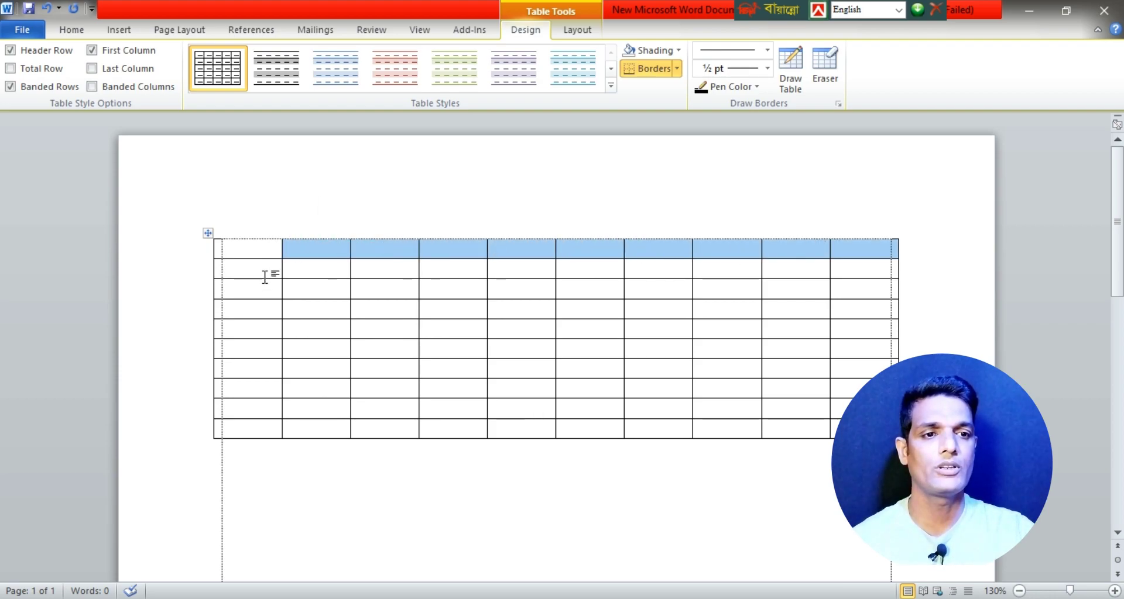
left_click(820, 258)
left_click_drag(881, 257, 873, 431)
left_click(775, 251)
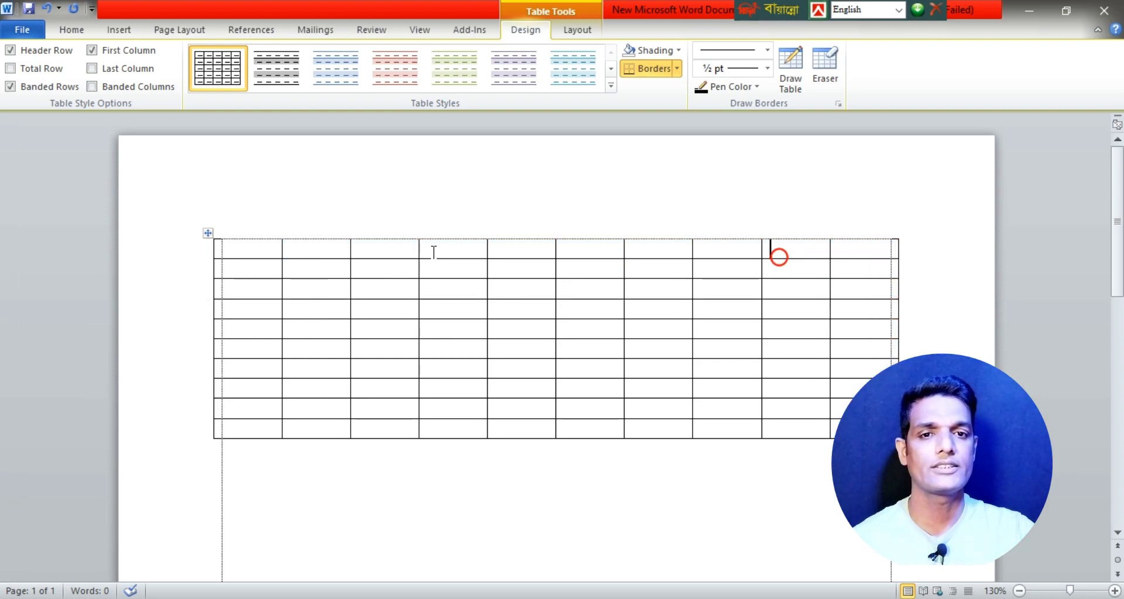
left_click_drag(251, 251, 862, 253)
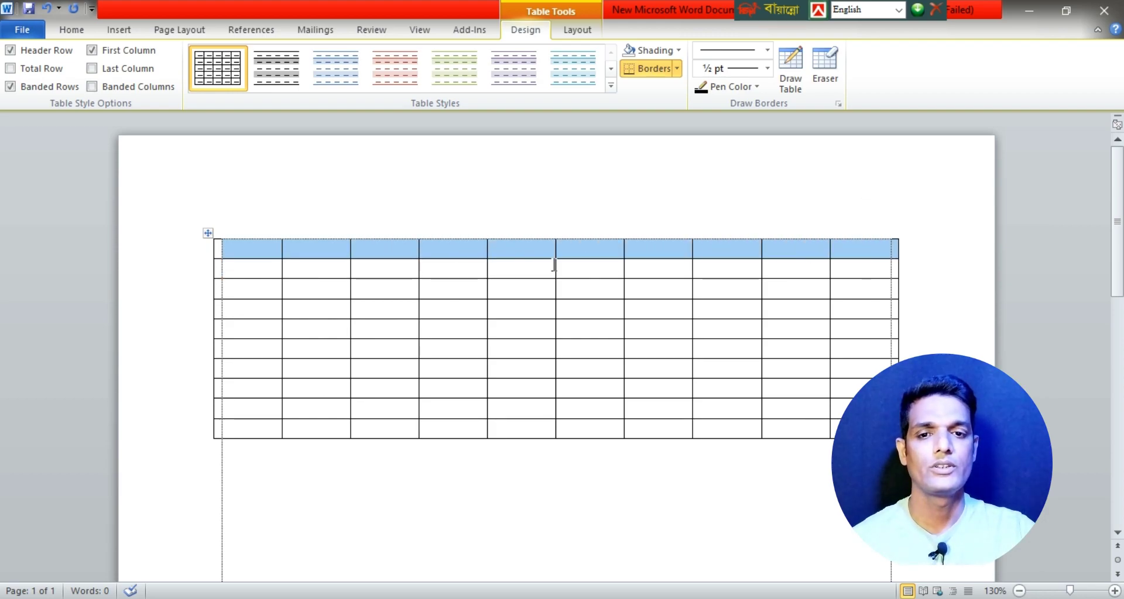
left_click(256, 431)
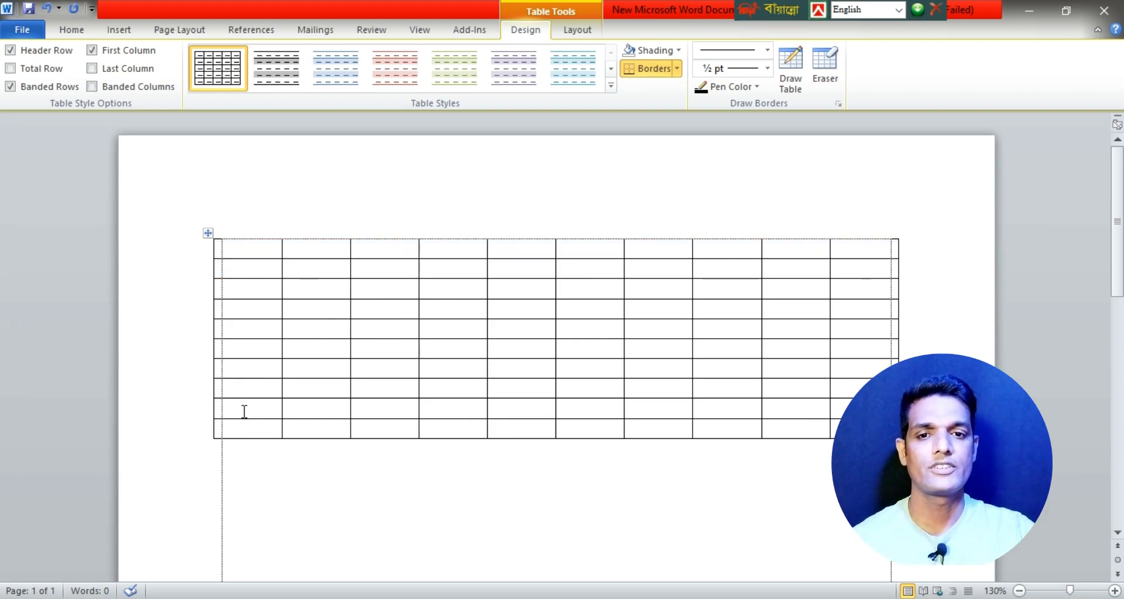
Go up through the first column's cells to the first row and highlight the entire first column.
left_click(240, 369)
left_click(248, 346)
left_click(251, 329)
left_click(250, 309)
left_click(257, 288)
left_click(256, 268)
left_click(250, 248)
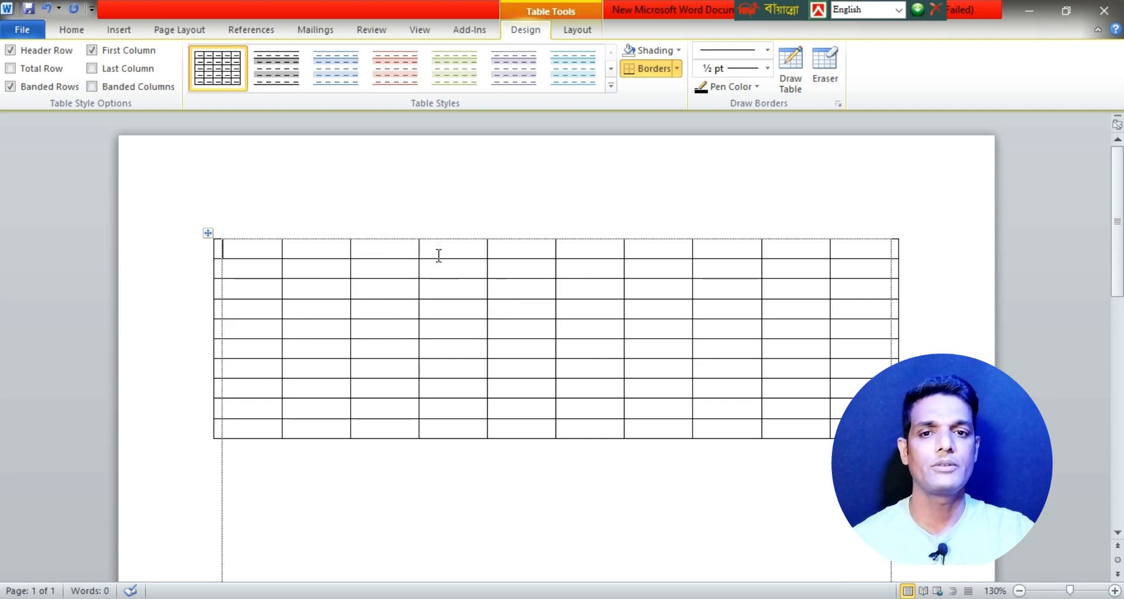
left_click_drag(251, 252, 237, 432)
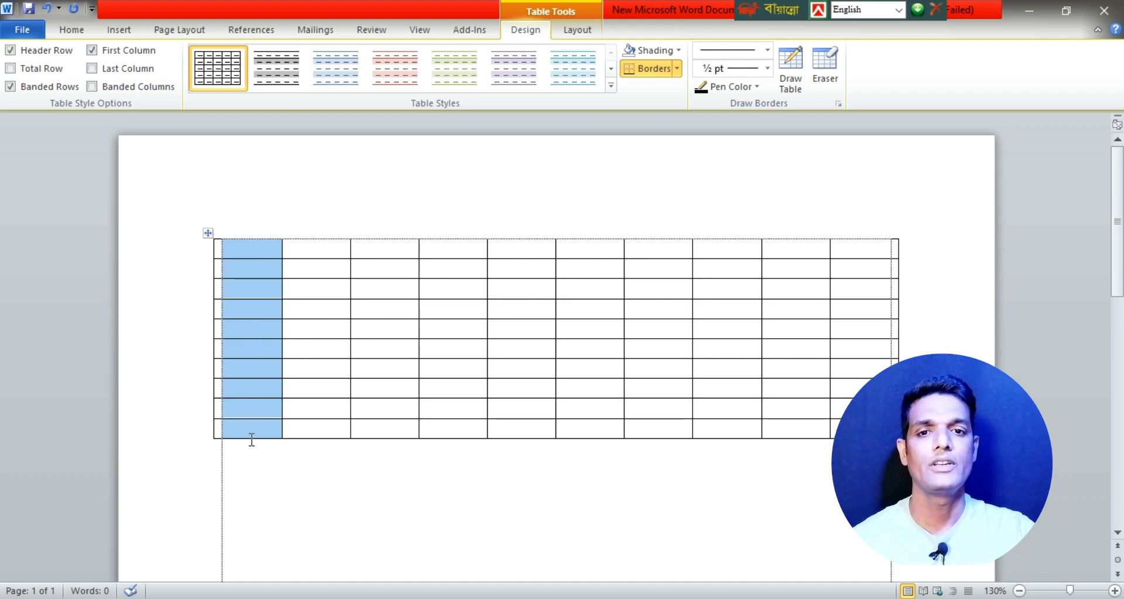
Highlight the table's first and second rows in turn to examine them, and clear the selection.
left_click(309, 251)
left_click_drag(239, 248, 844, 239)
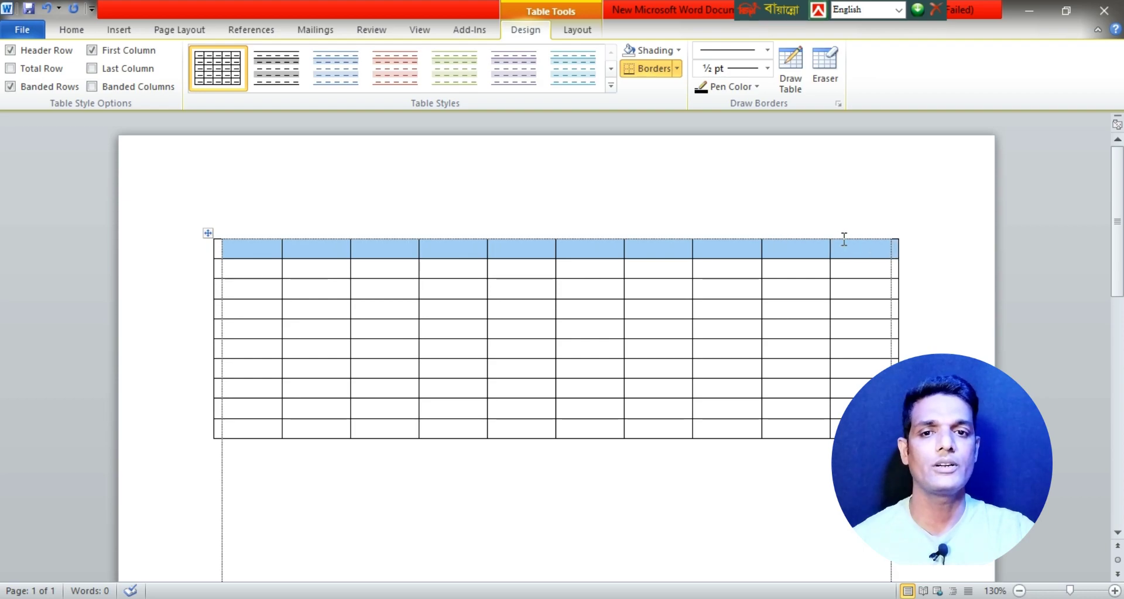
left_click_drag(239, 272, 860, 268)
left_click(495, 293)
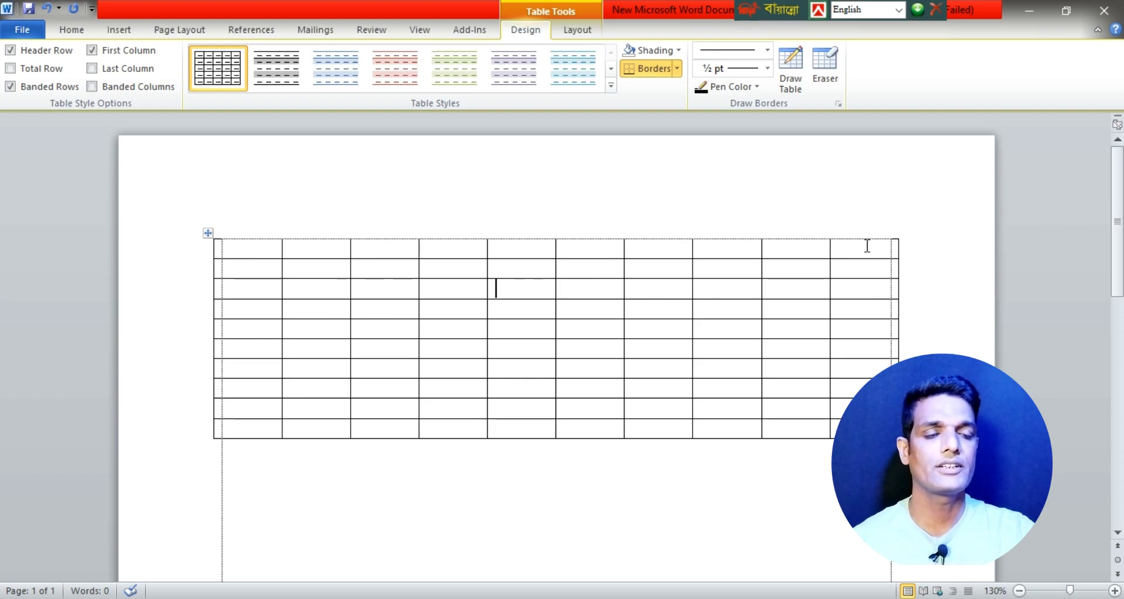
Insert a new column to the left of the table's last column.
left_click_drag(867, 247, 868, 431)
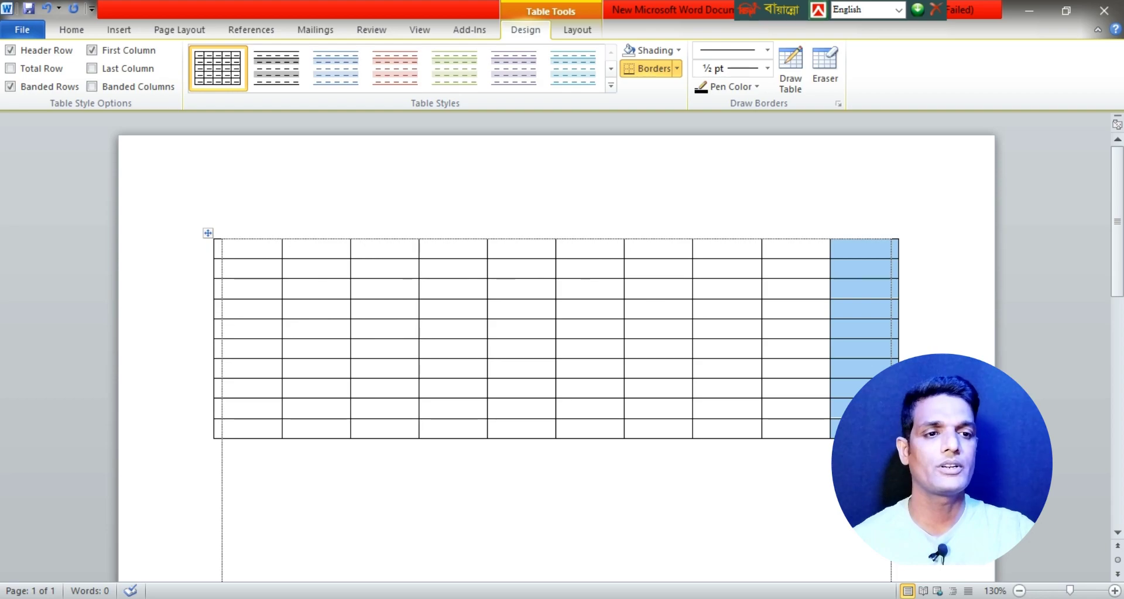
right_click(865, 248)
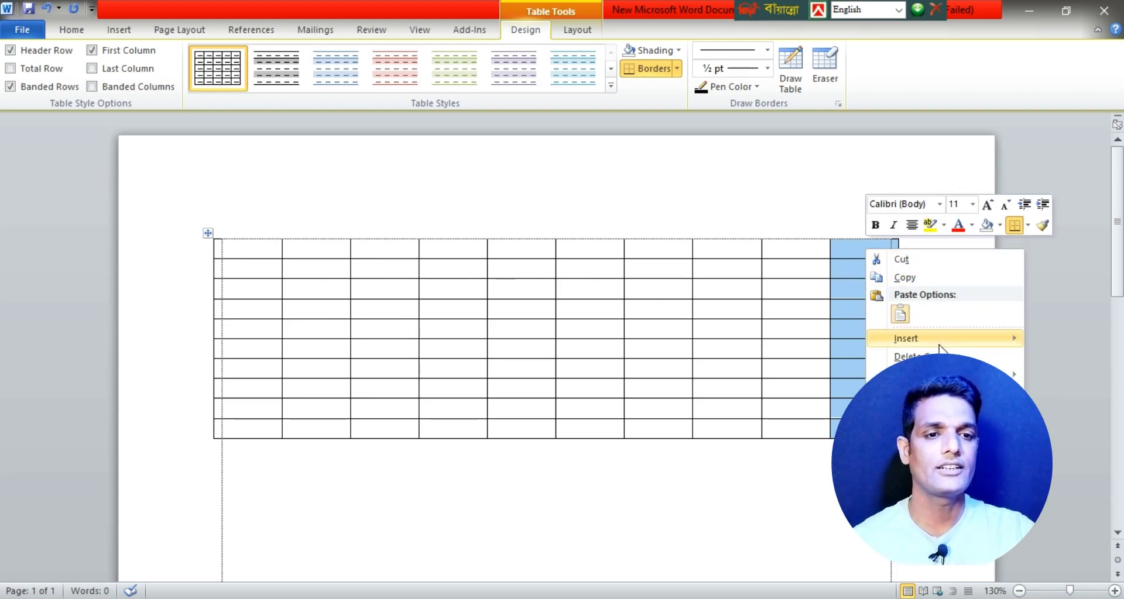
mouse_move(938, 345)
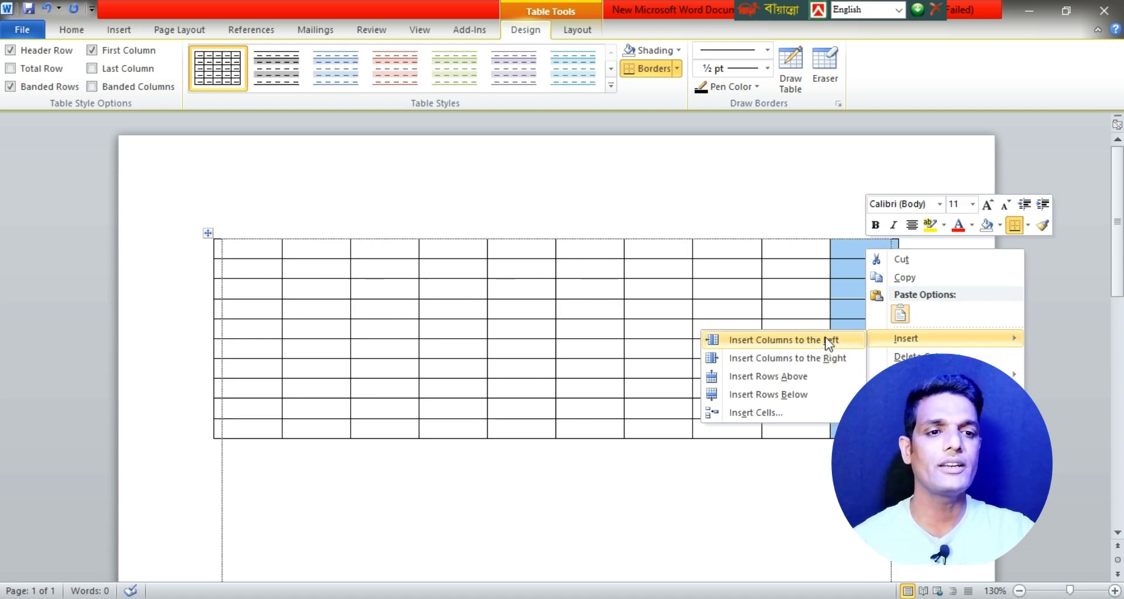
left_click(773, 341)
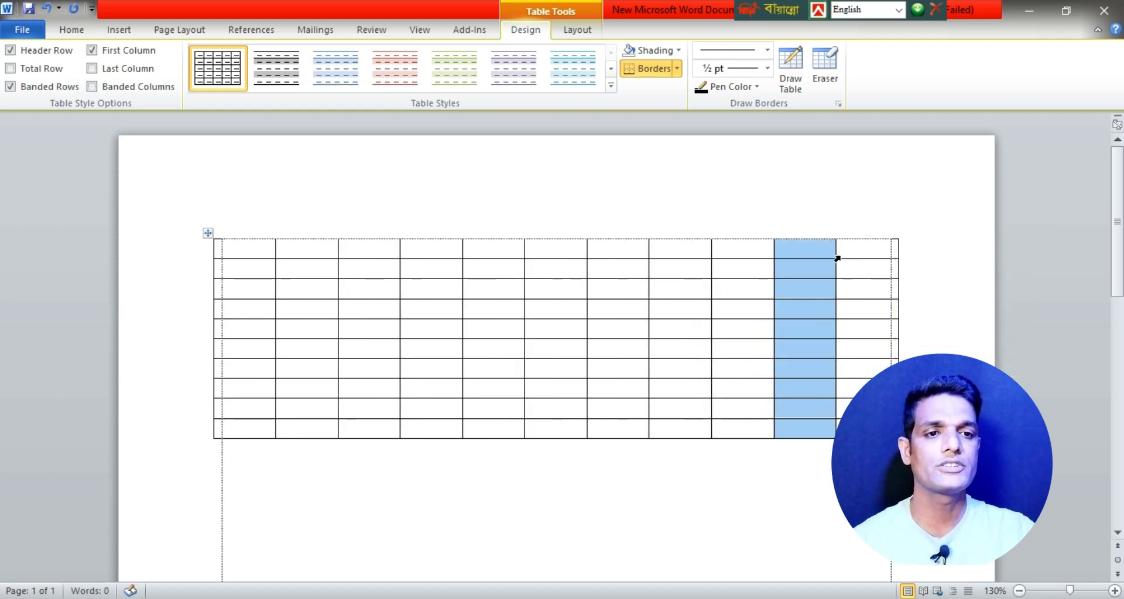
Enter 1 in the first-row cells of the ninth and tenth columns.
left_click(803, 257)
left_click(745, 246)
type("1")
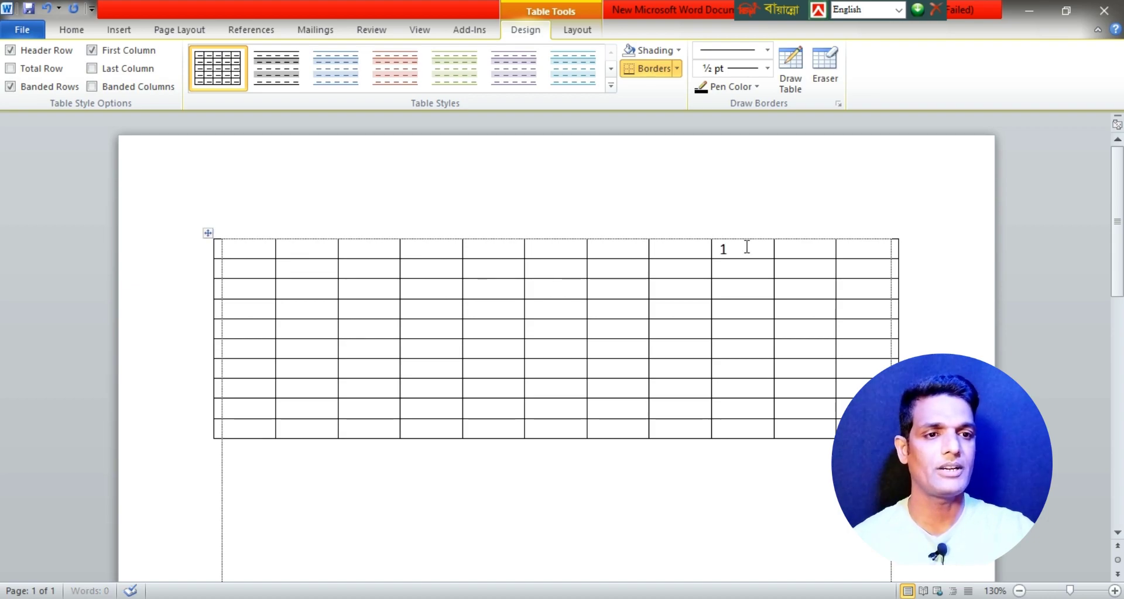
left_click(805, 250)
type("1")
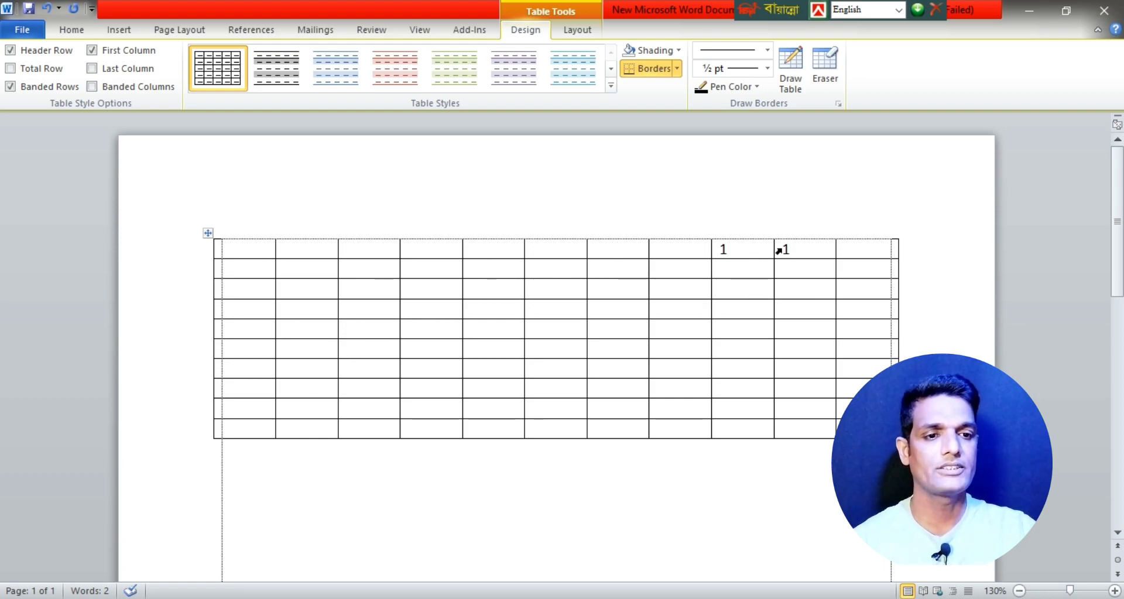
Insert a blank column to the left of the tenth column, between the two cells containing 1.
left_click_drag(788, 248, 795, 411)
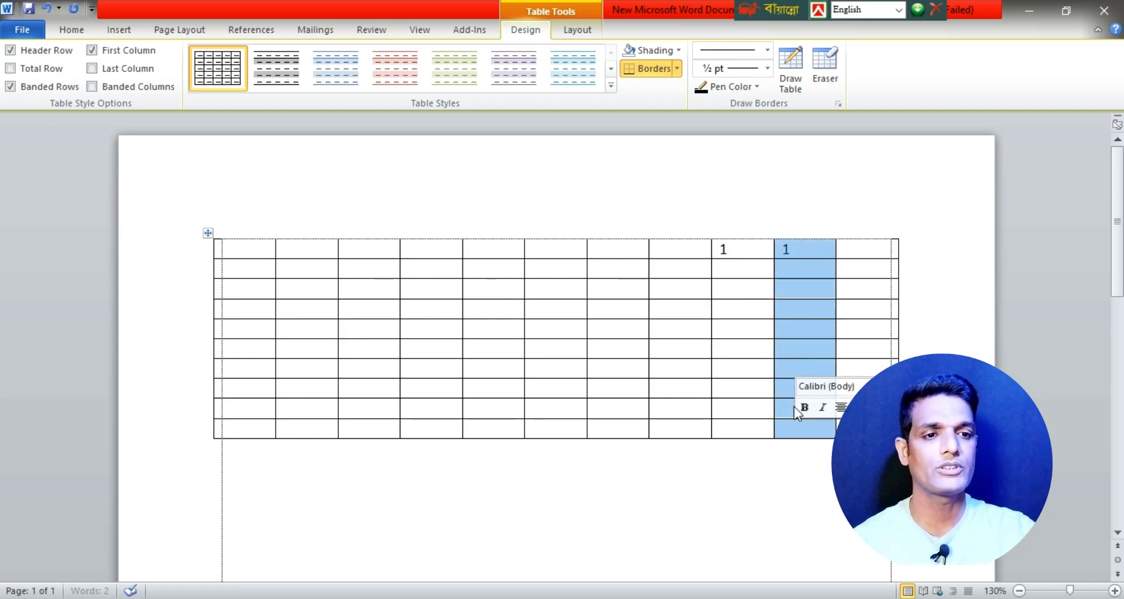
right_click(802, 255)
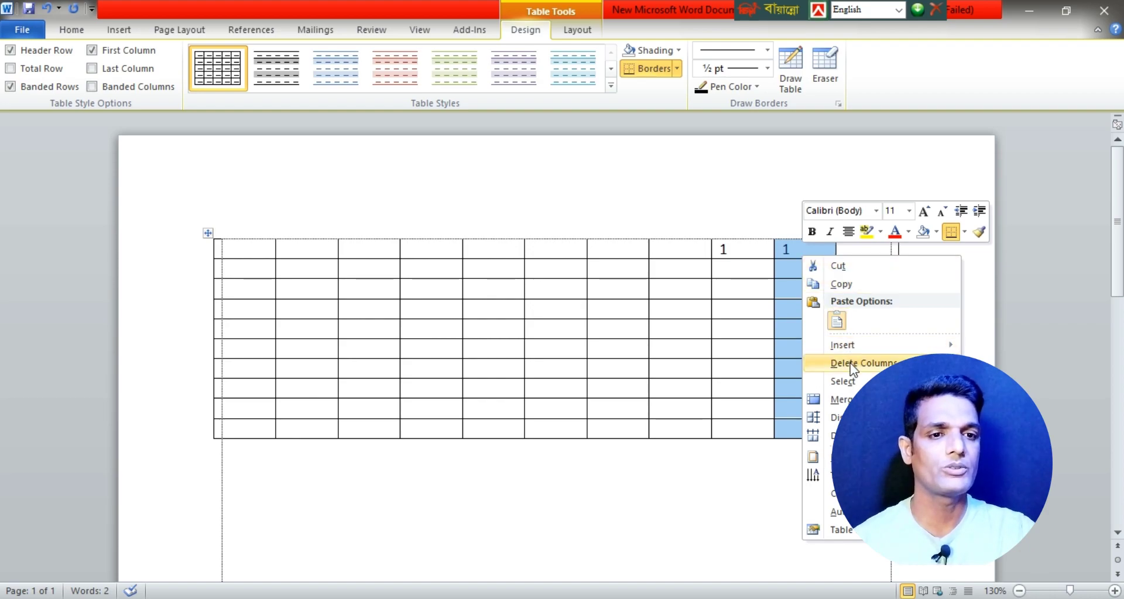
mouse_move(860, 344)
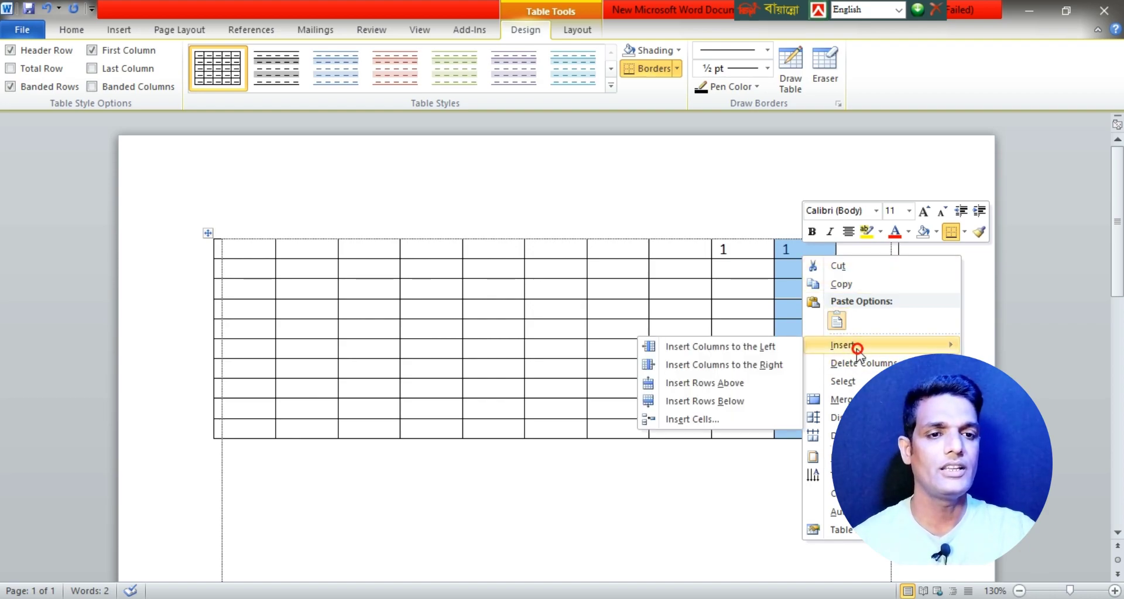
left_click(738, 347)
Select the blank column between the two columns containing 1 and delete it.
left_click_drag(759, 248, 753, 417)
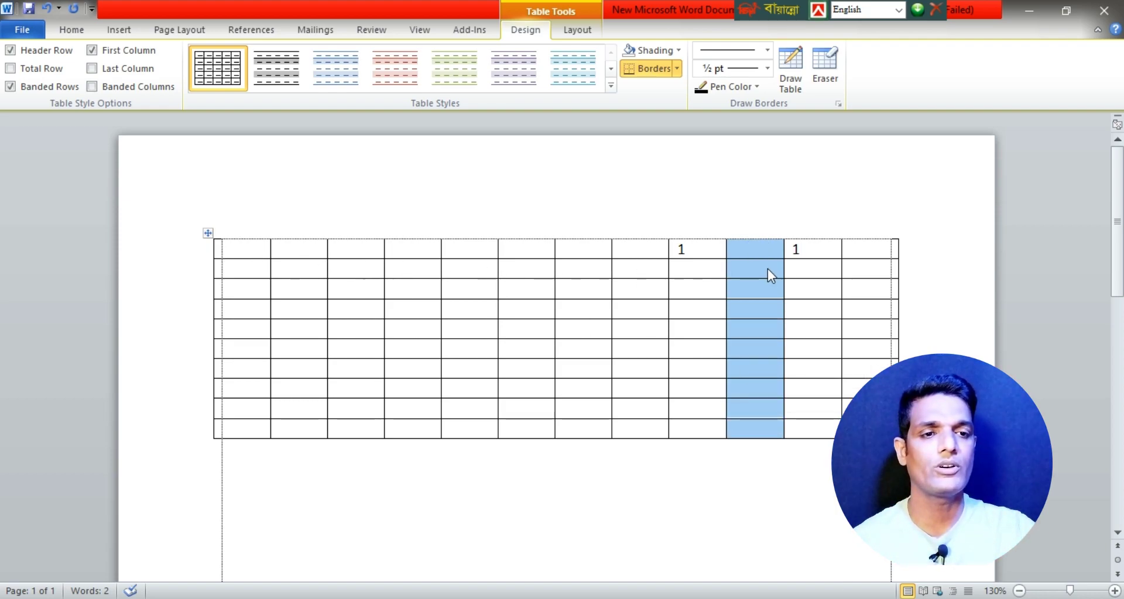
left_click(761, 251)
left_click_drag(761, 251, 765, 429)
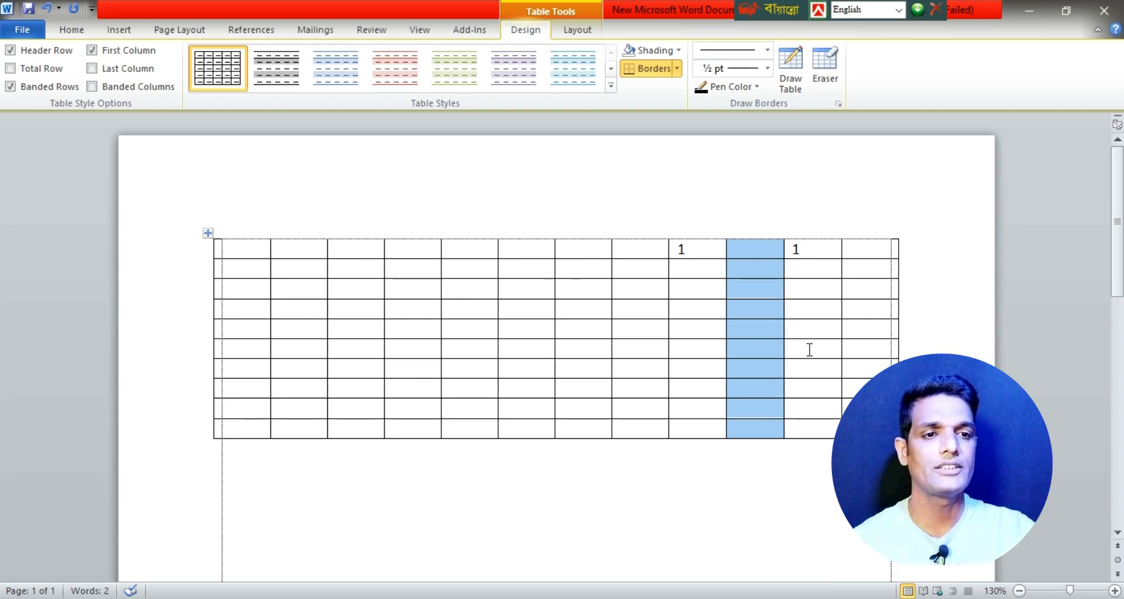
left_click(764, 251)
left_click_drag(764, 250, 763, 431)
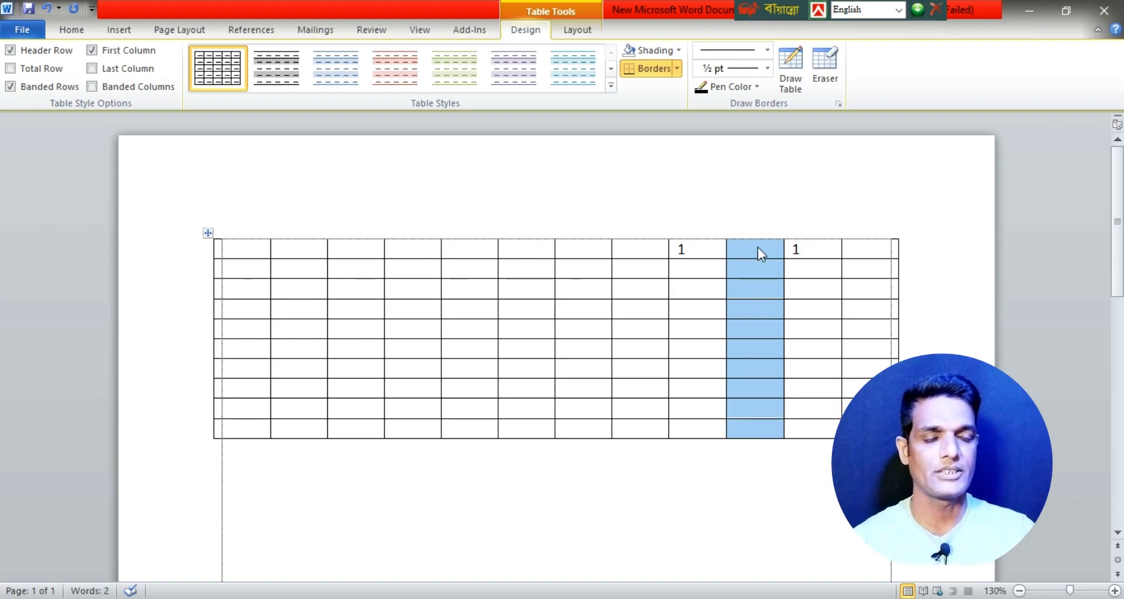
key("BackSpace")
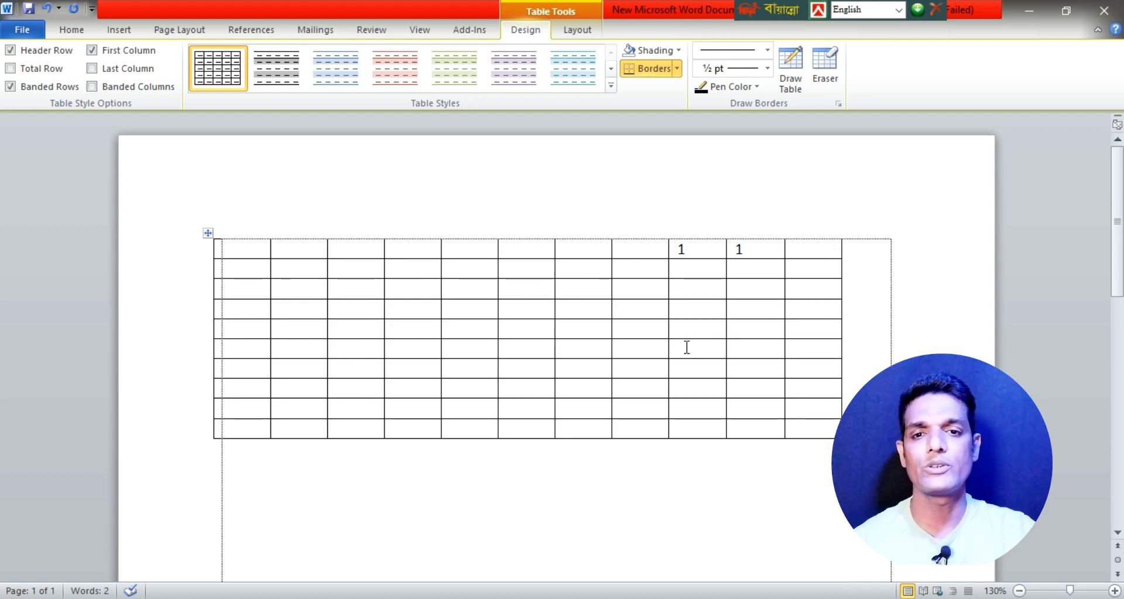
Select the table's first row, which contains the 1s, and delete the entire row.
left_click_drag(240, 248, 233, 420)
left_click(286, 274)
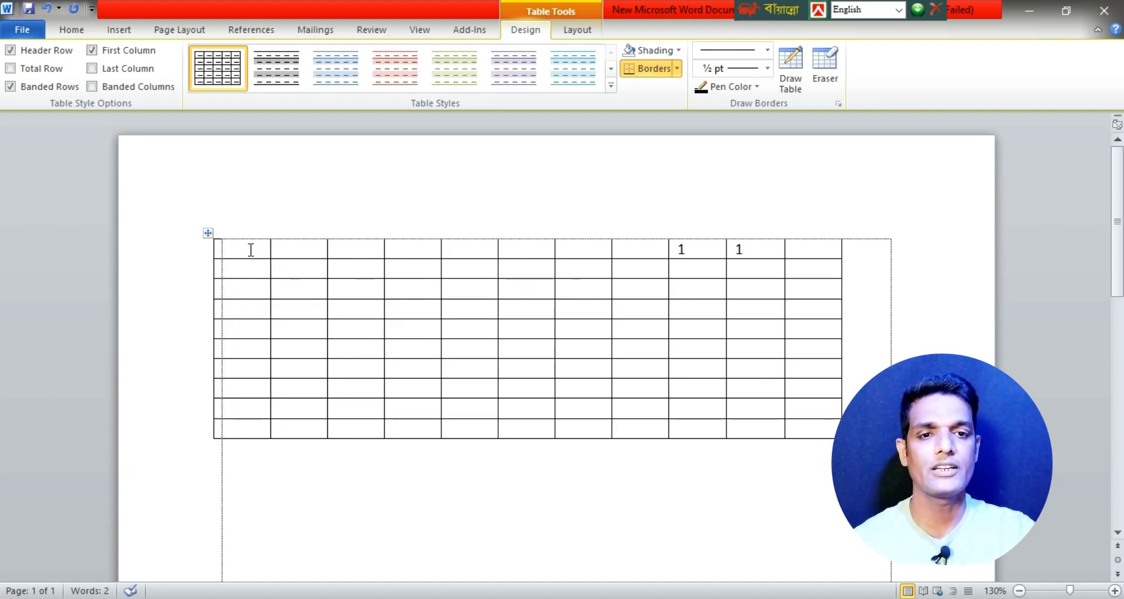
left_click_drag(243, 252, 853, 253)
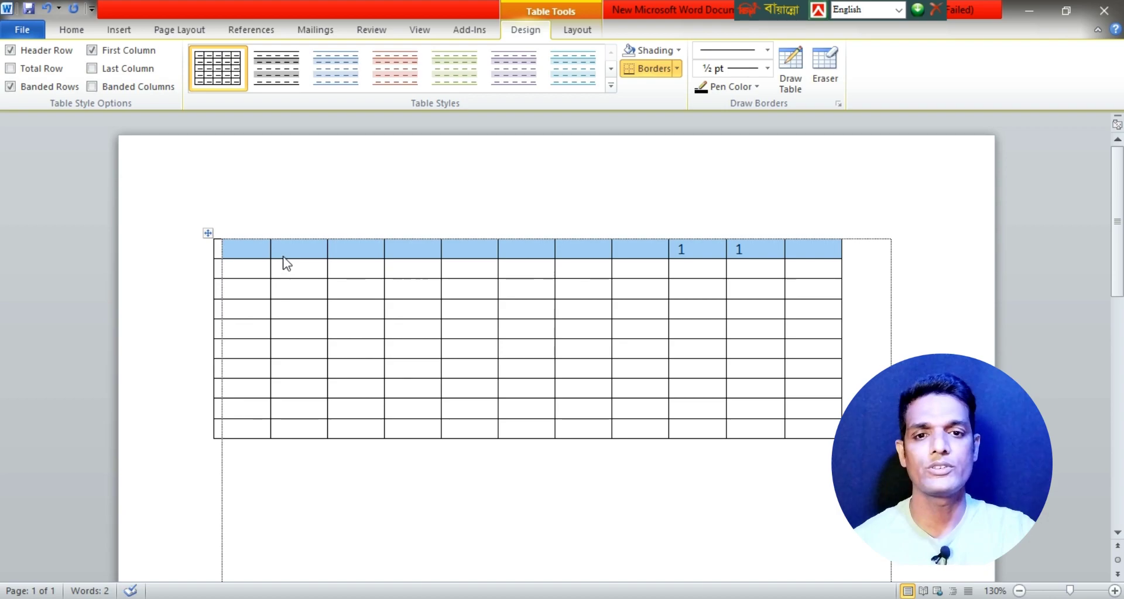
right_click(303, 244)
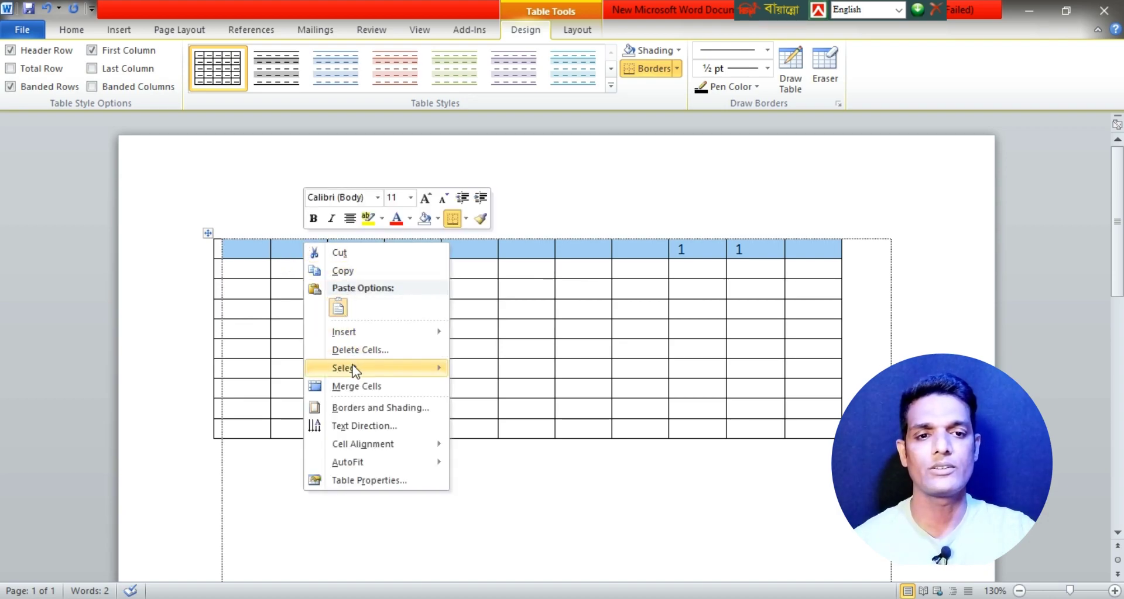
left_click(375, 354)
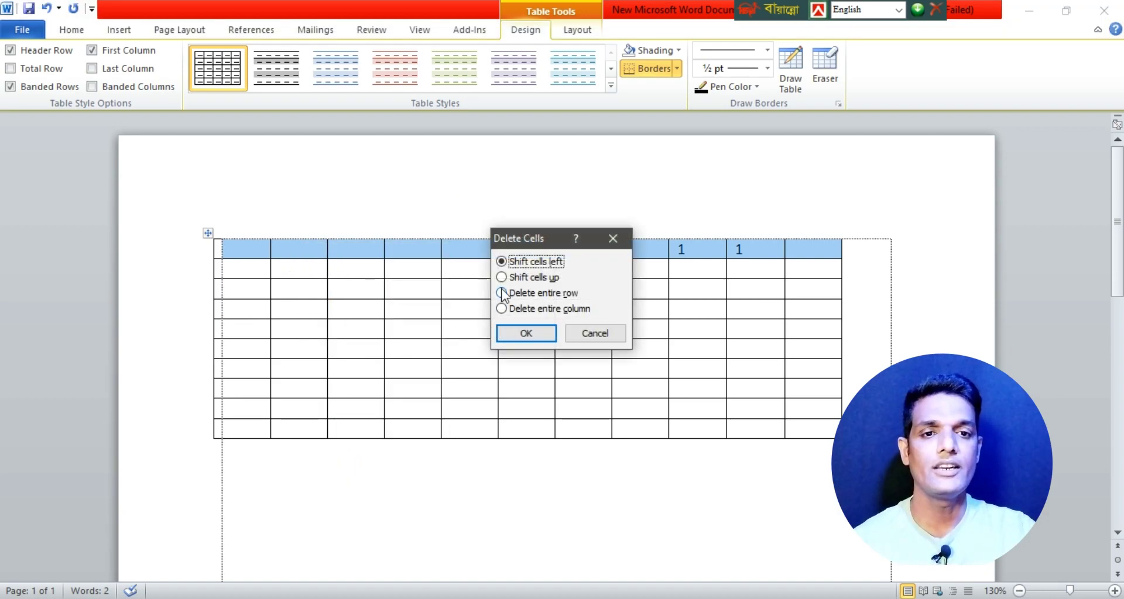
left_click(517, 331)
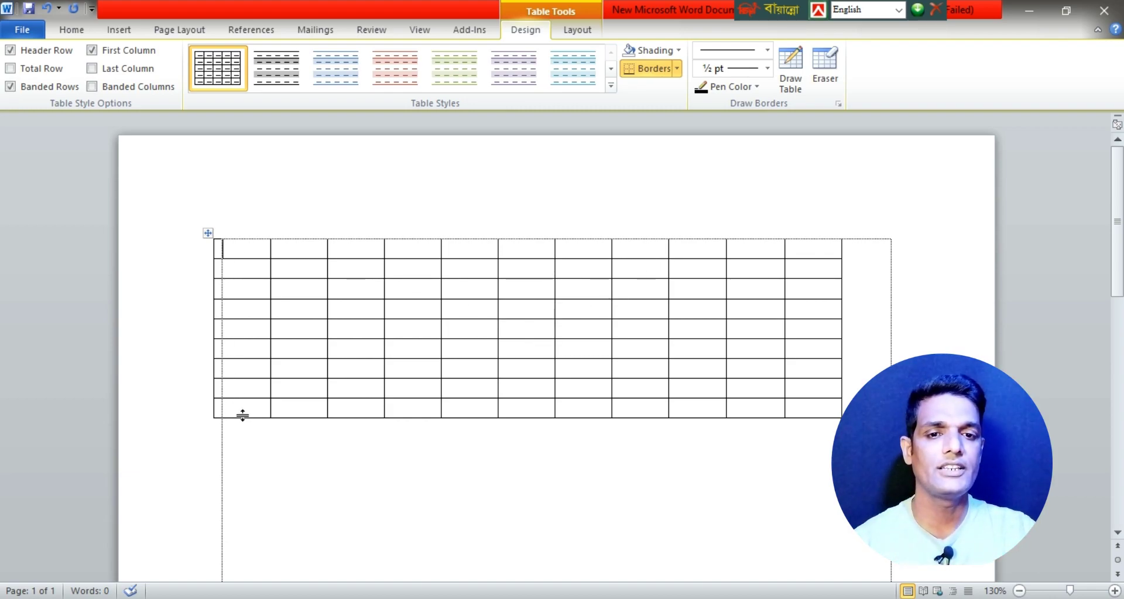
Insert a new row above the table's last row and select the inserted row.
left_click_drag(244, 407, 801, 414)
right_click(801, 412)
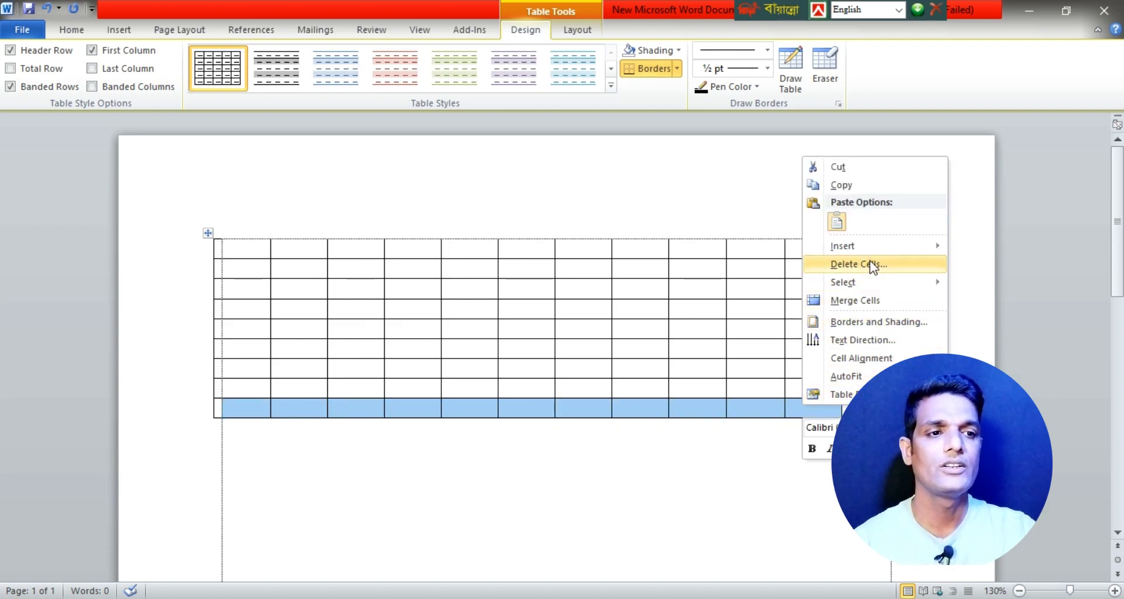
mouse_move(881, 253)
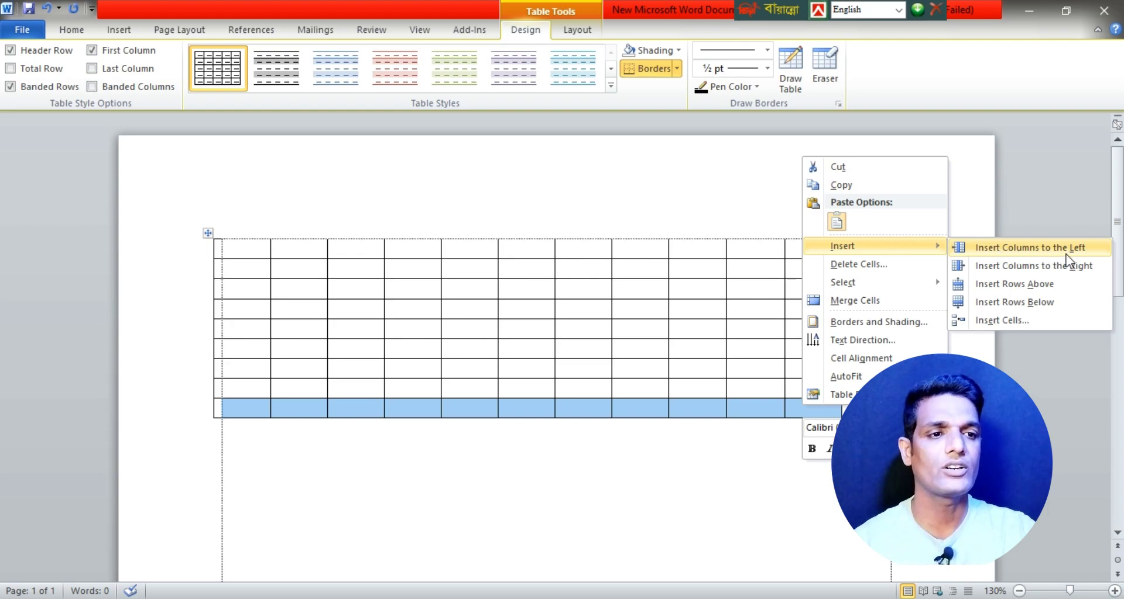
left_click(960, 286)
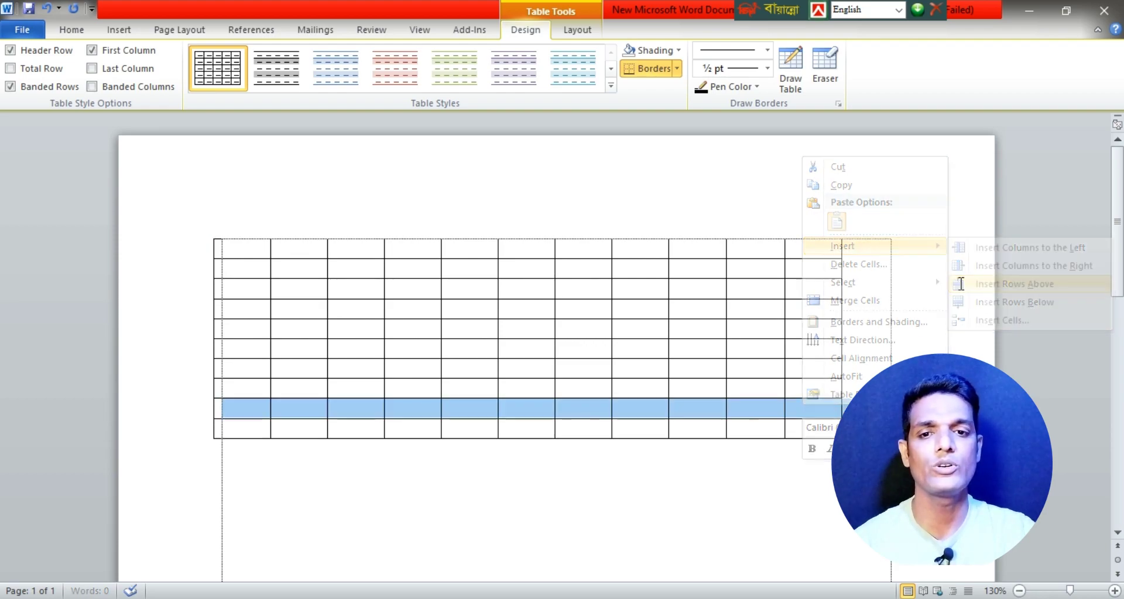
left_click_drag(250, 410, 795, 408)
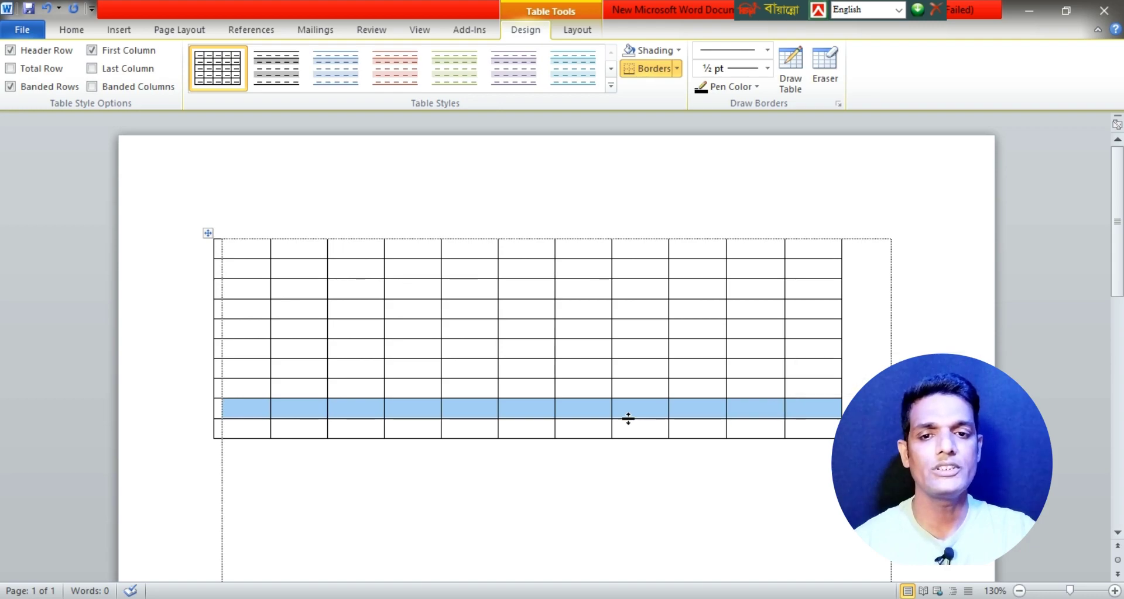
Select the table's last row and insert a new row below it.
left_click_drag(260, 431, 841, 415)
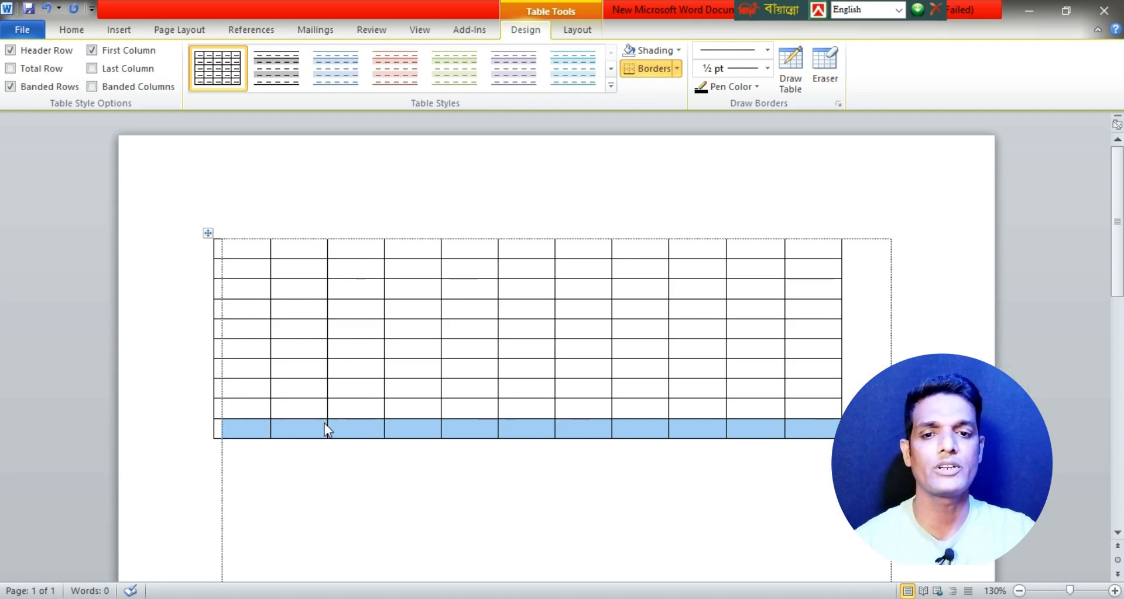
left_click_drag(253, 430, 810, 432)
left_click(798, 428)
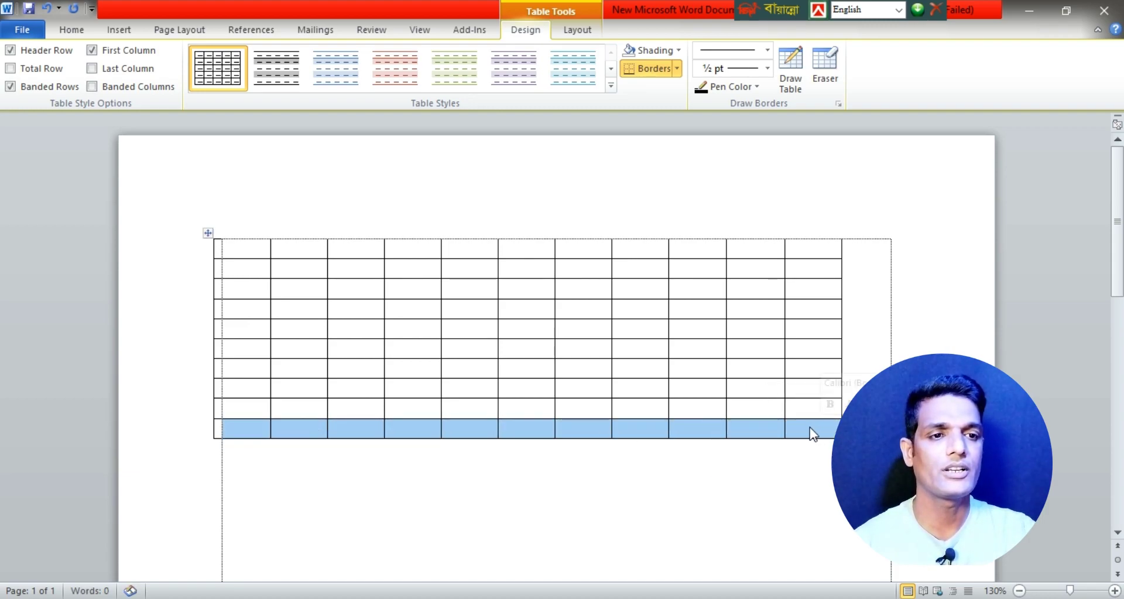
right_click(810, 428)
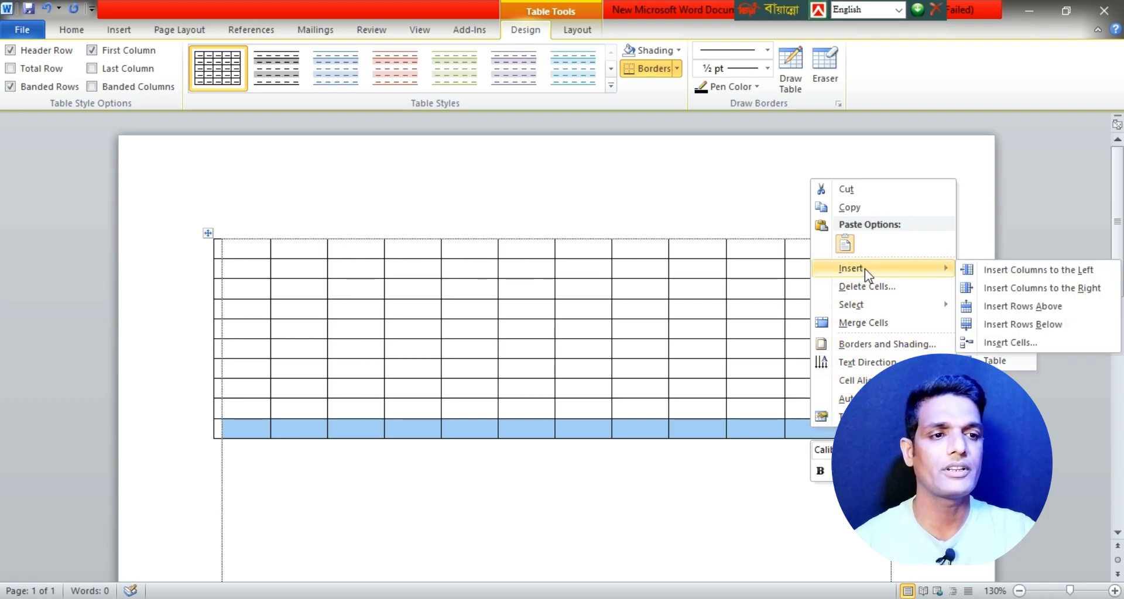
left_click(1055, 329)
left_click(317, 453)
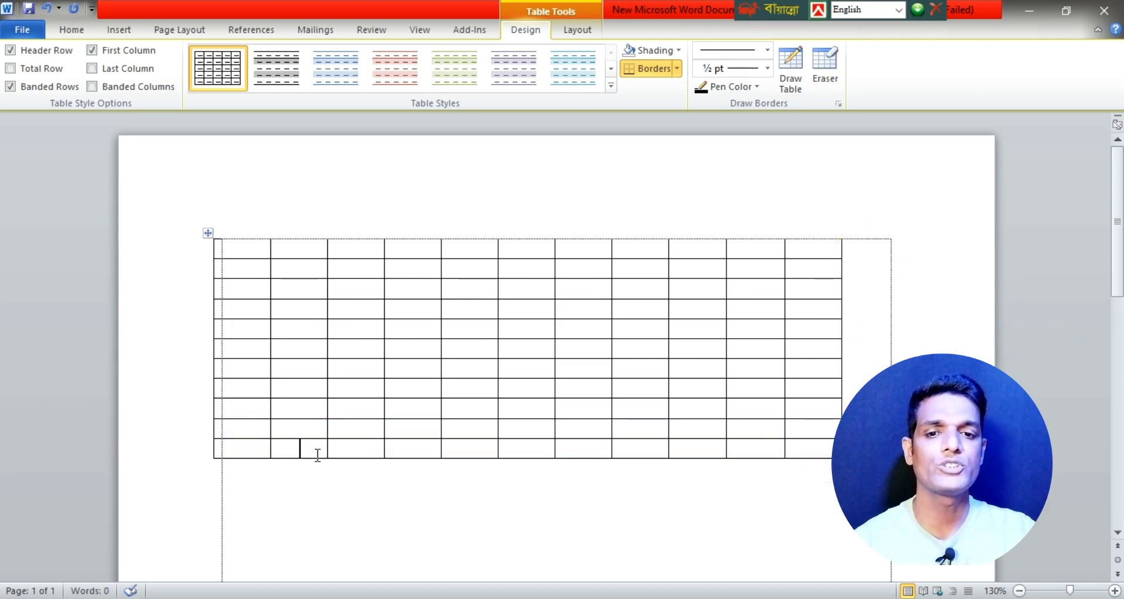
left_click(255, 449)
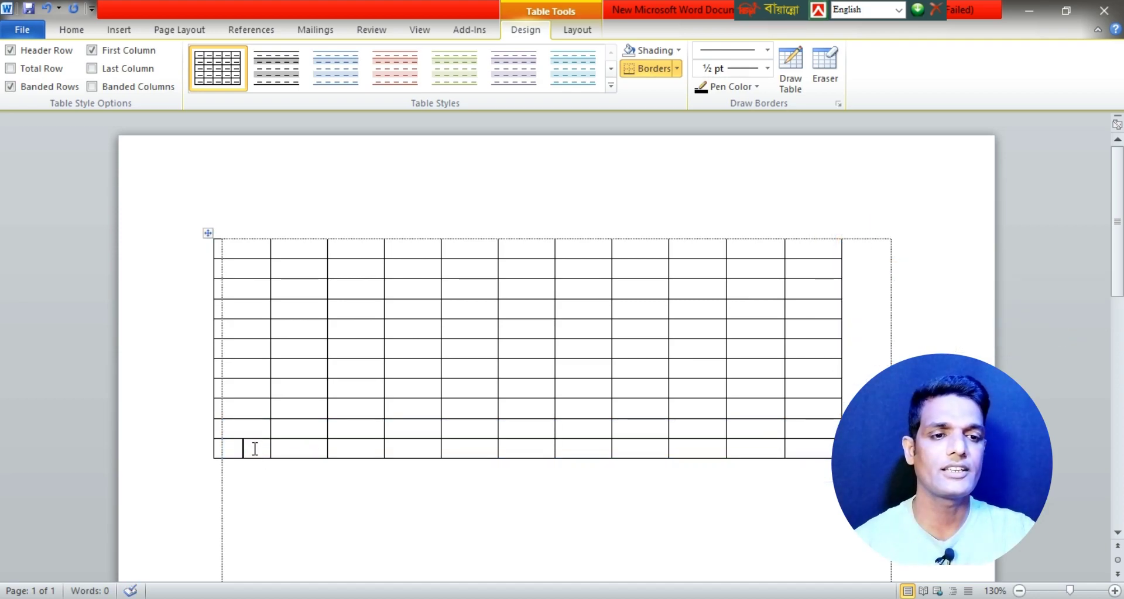
Append three more rows to the table by advancing cell by cell from the last cell of the bottom row.
left_click(806, 448)
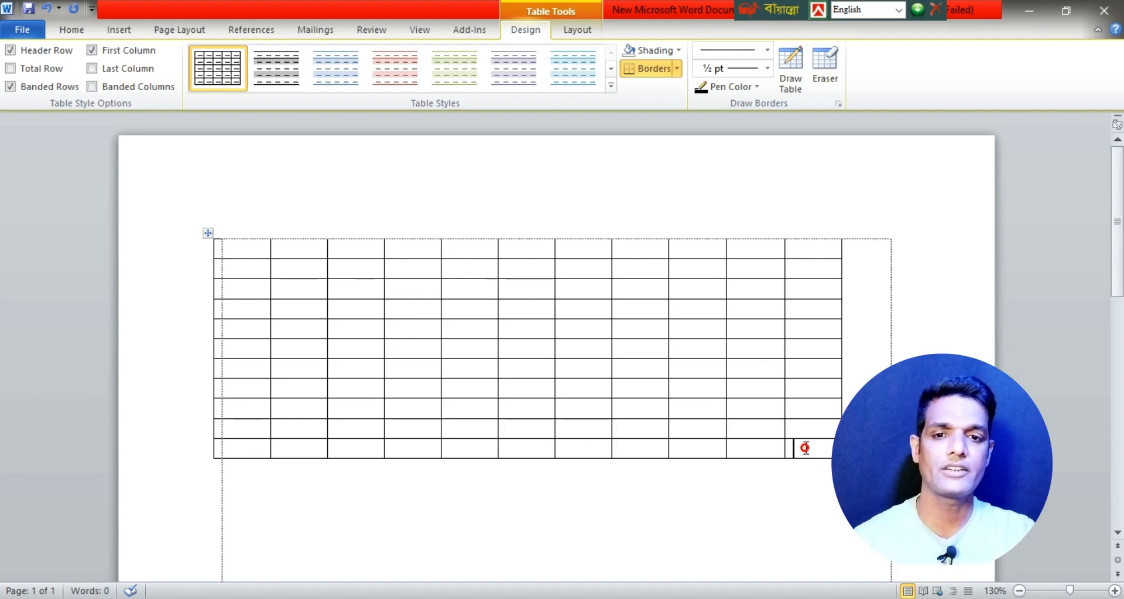
key("Tab")
key("Tab")
key("Tab")
key("Tab")
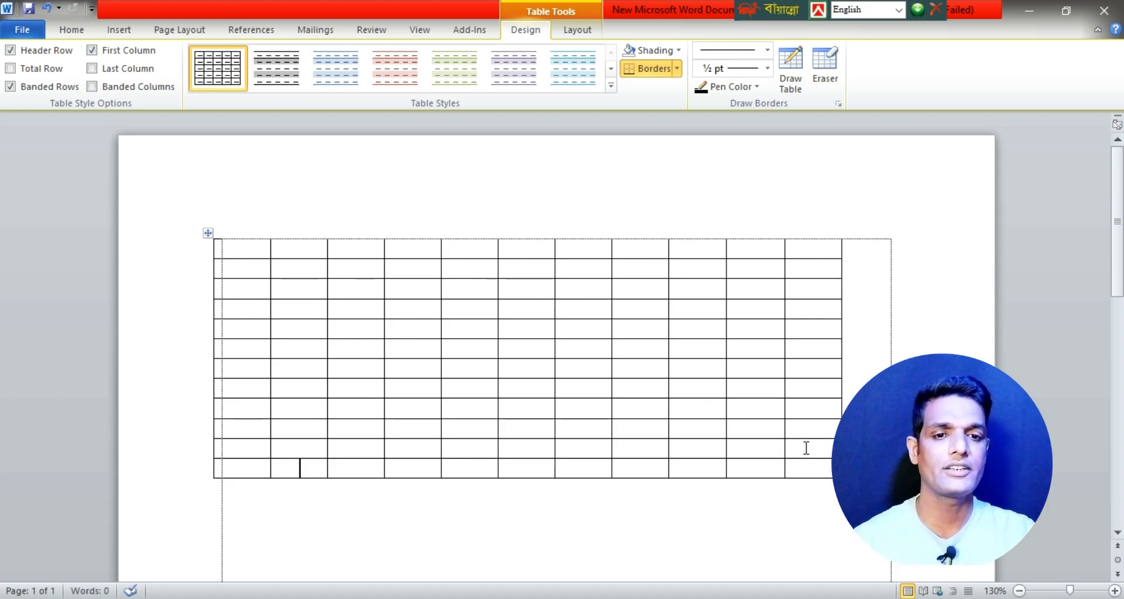
key("Tab")
key("Tab")
key("Tab")
key("Tab")
key("Tab")
key("Tab")
key("Tab")
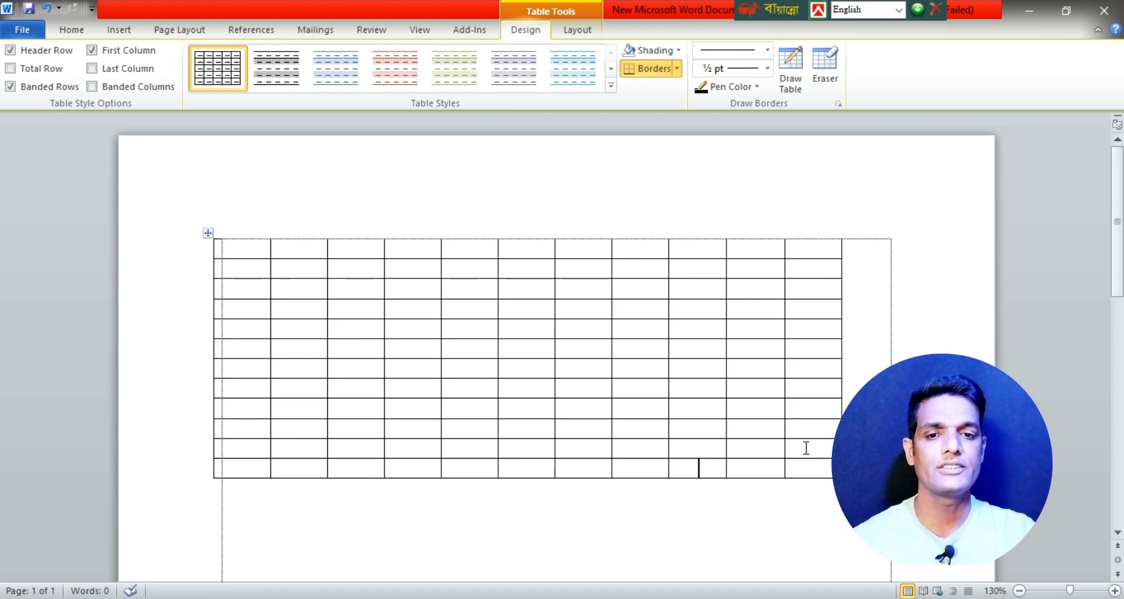
key("Tab")
key("Tab")
key("Tab")
key("Tab")
key("Tab")
key("Tab")
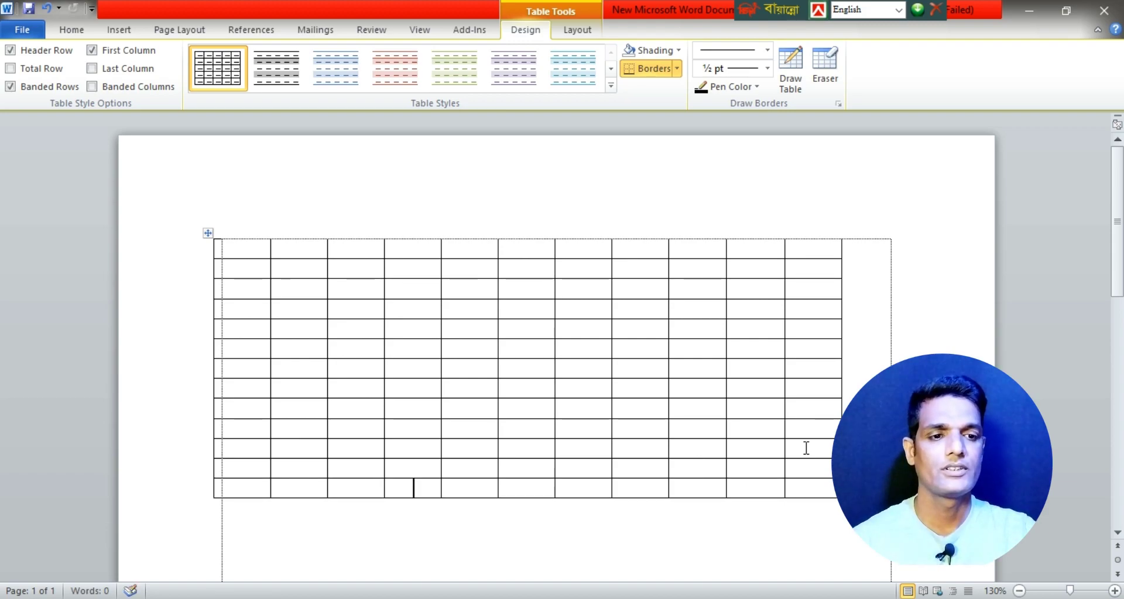
key("Tab")
key("Tab")
key("Tab")
key("Tab")
key("Tab")
key("Tab")
key("Tab")
key("Tab")
key("Tab")
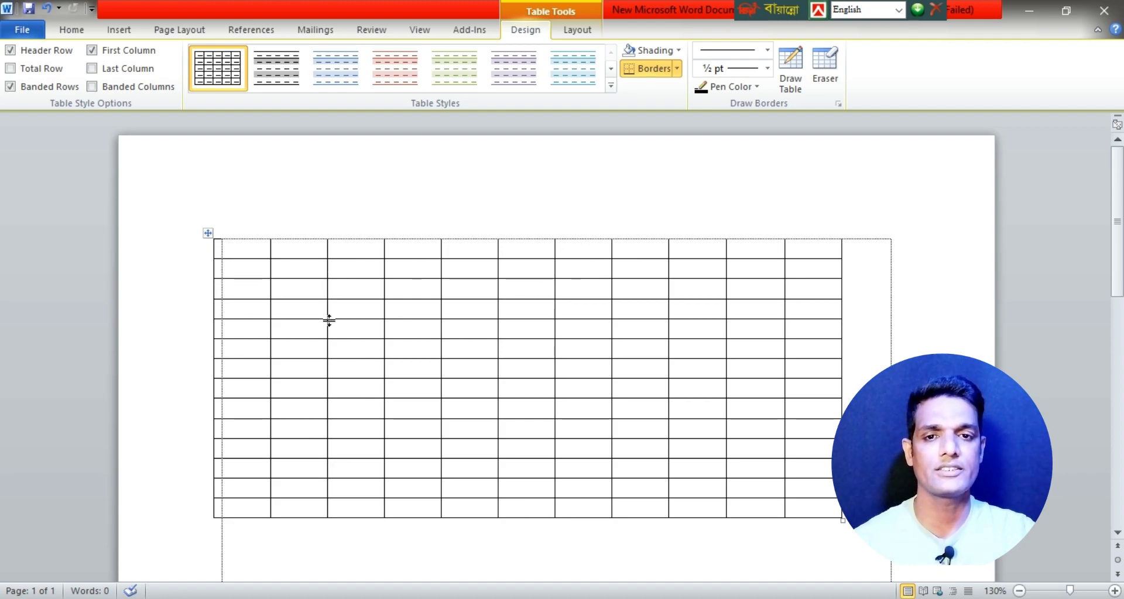
Merge the cells of columns three to five in the second and third rows into one cell.
left_click_drag(245, 267, 312, 458)
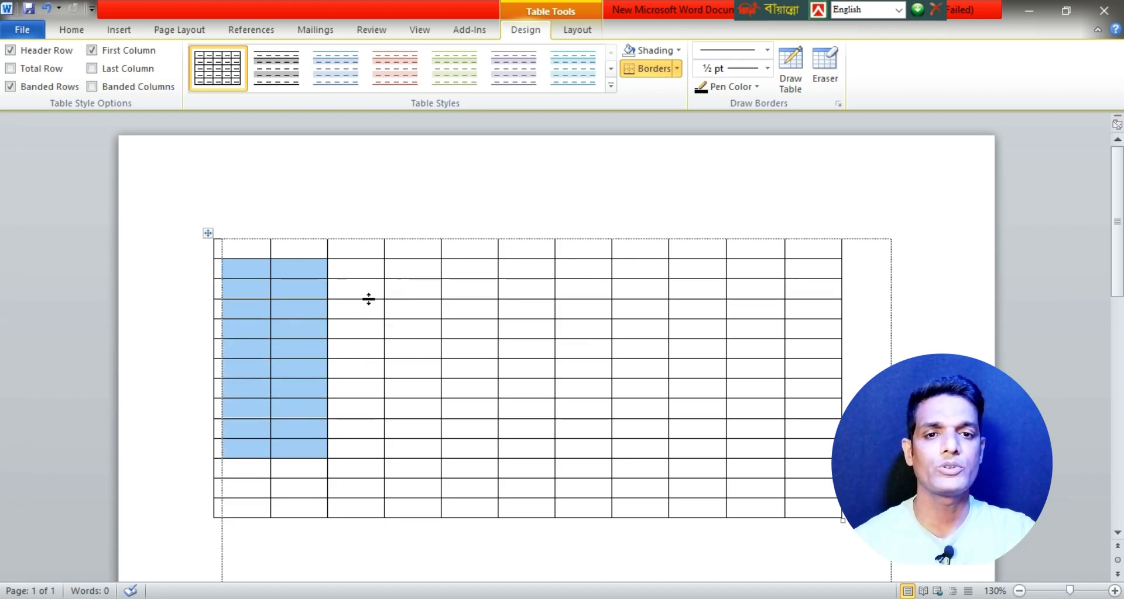
left_click(371, 250)
left_click_drag(371, 268, 439, 277)
right_click(431, 275)
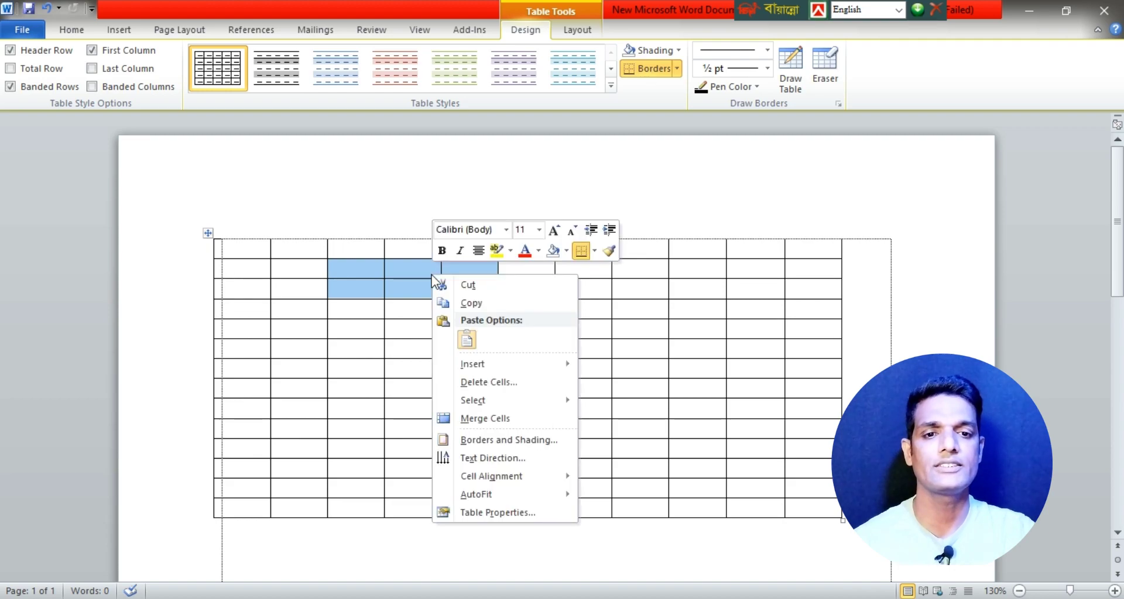
left_click(501, 420)
left_click(427, 310)
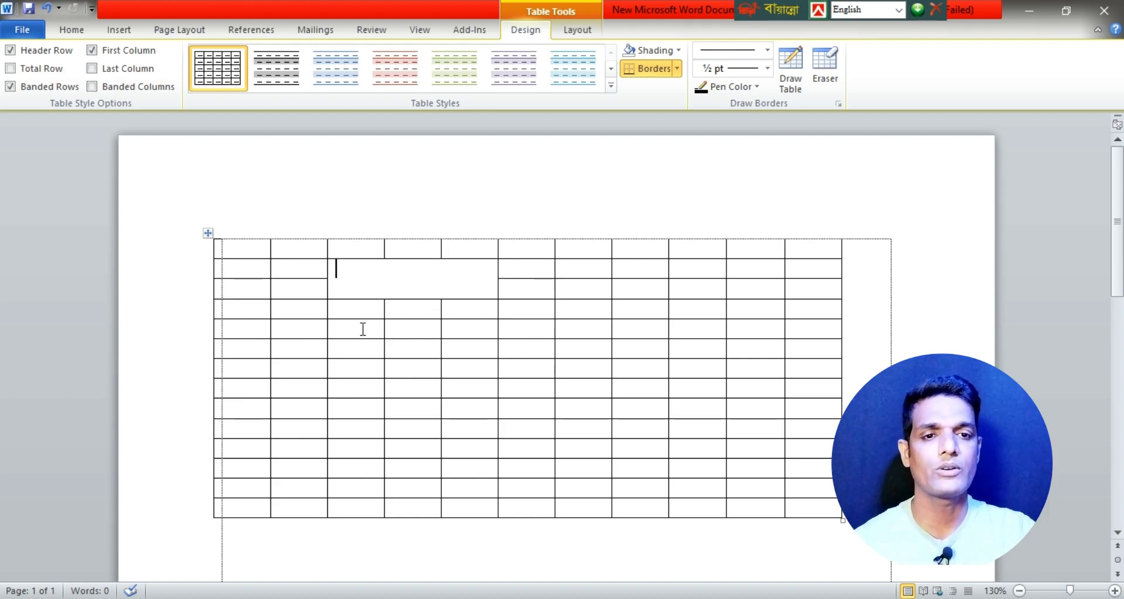
Merge the block of cells spanning columns seven to nine and rows three to twelve.
left_click_drag(598, 287, 695, 464)
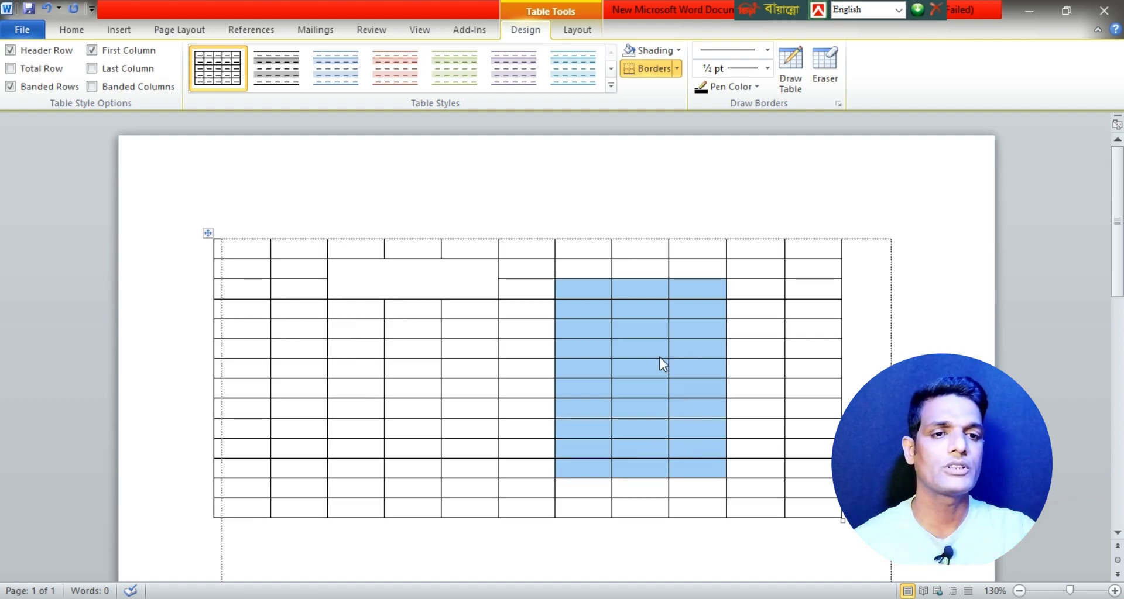
right_click(654, 341)
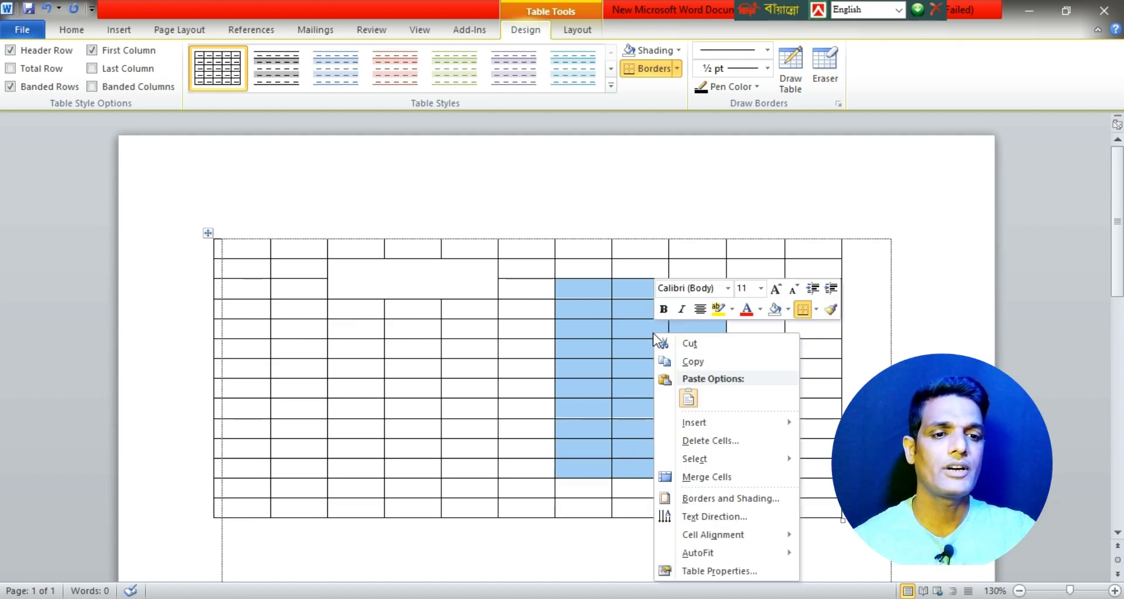
left_click(727, 477)
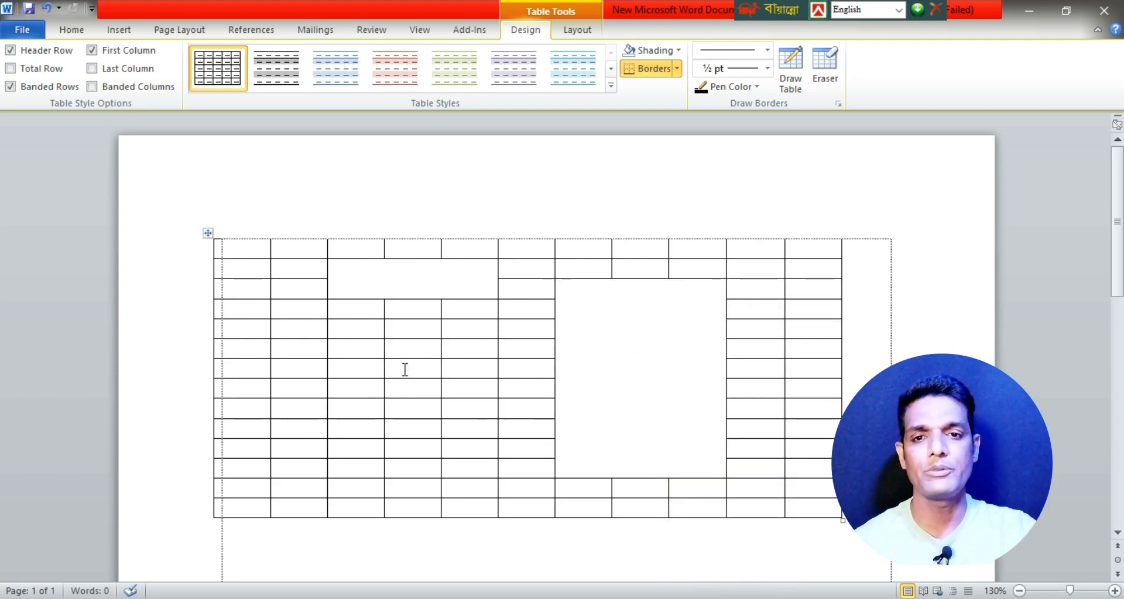
Select the table's bottom row and delete the entire row.
left_click_drag(238, 249, 248, 306)
left_click_drag(804, 506, 539, 516)
left_click_drag(315, 518, 243, 510)
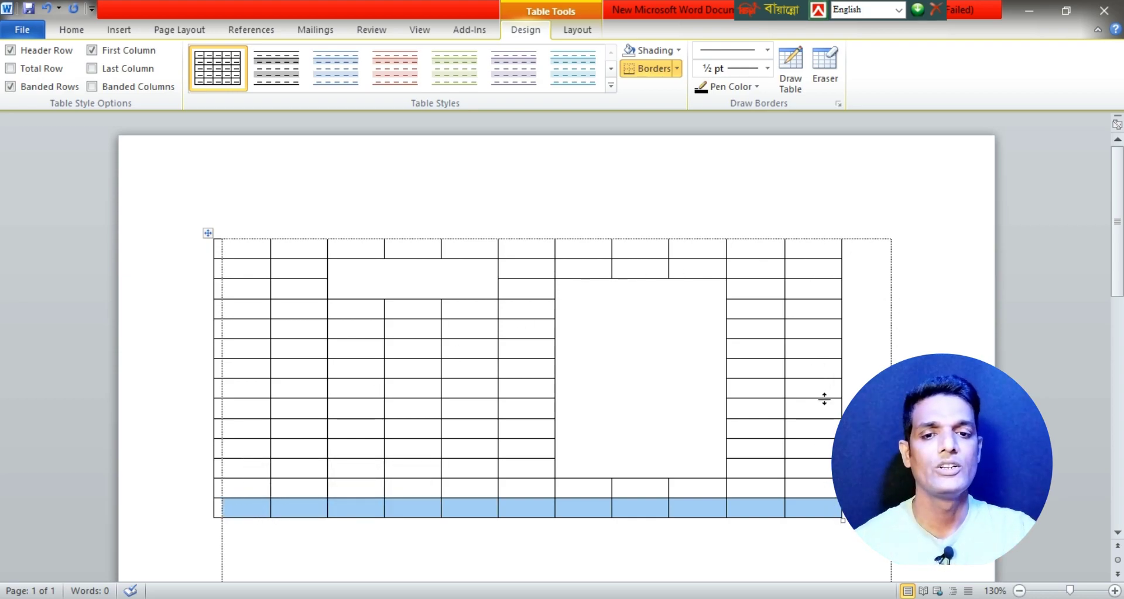
left_click(354, 523)
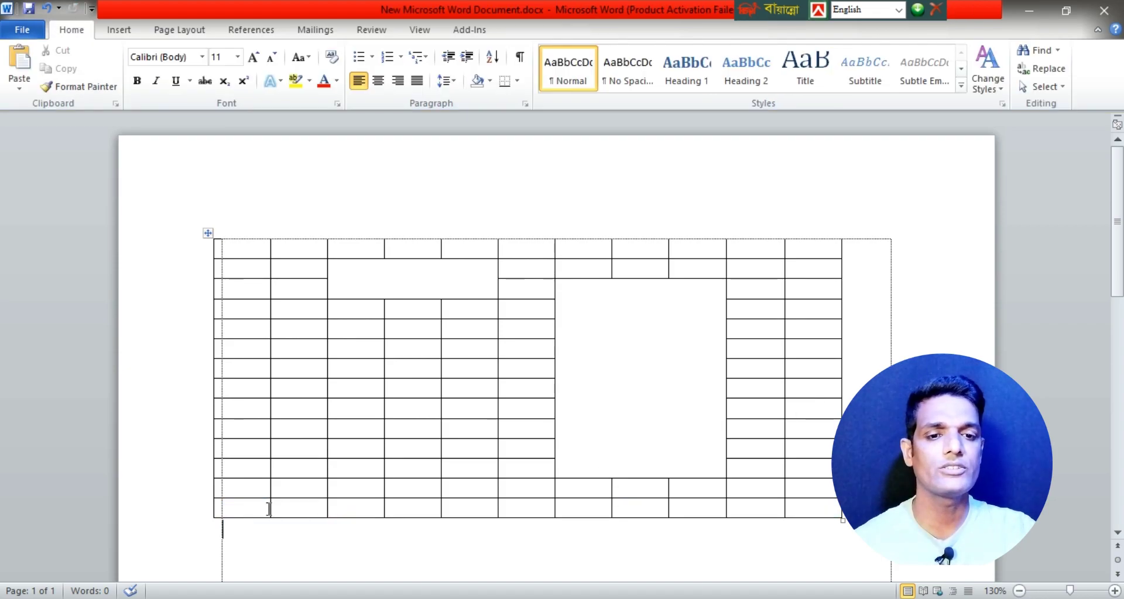
left_click_drag(257, 504, 838, 504)
left_click(735, 530)
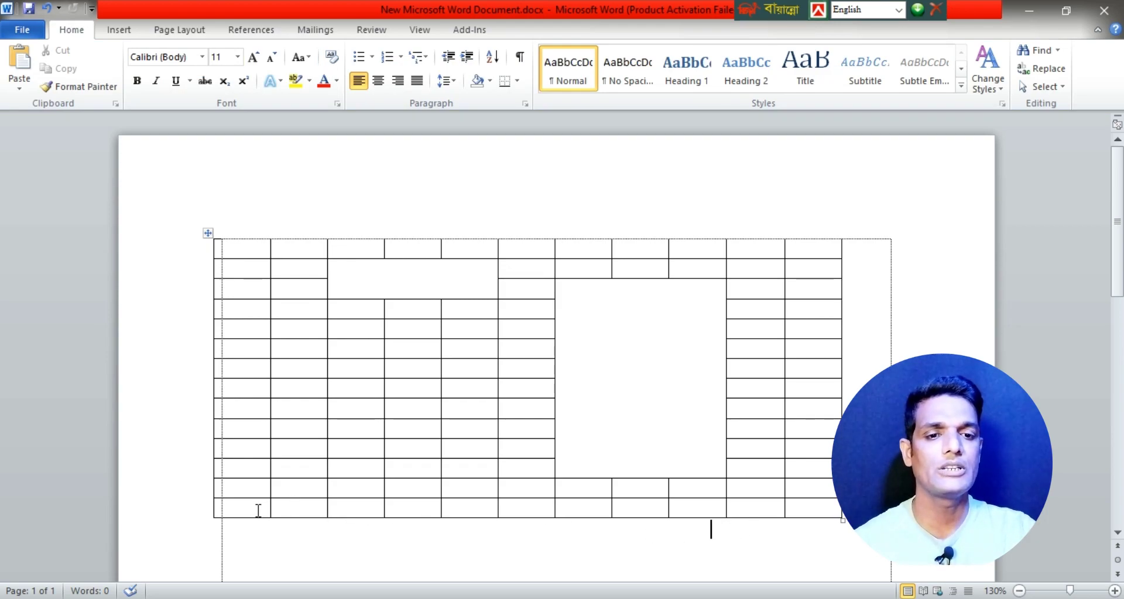
left_click_drag(256, 509, 790, 516)
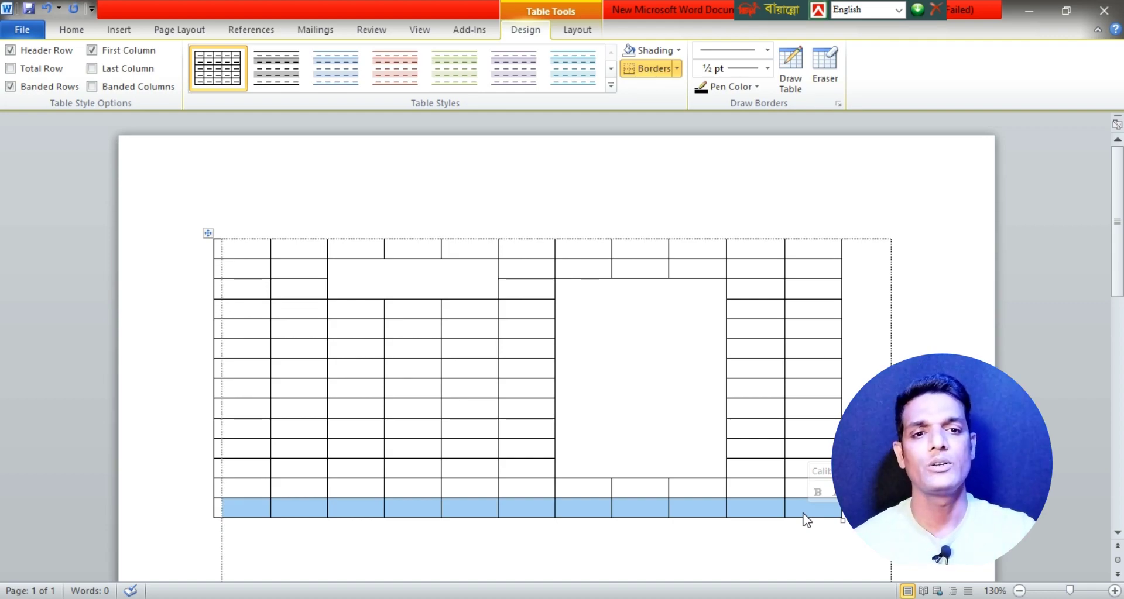
key("BackSpace")
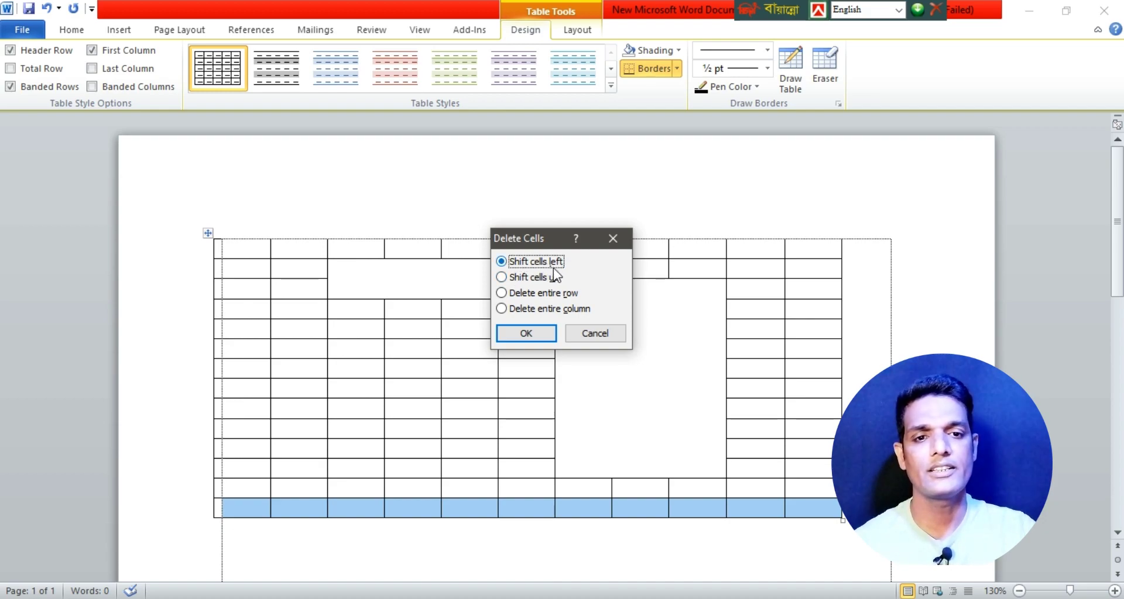
left_click(526, 335)
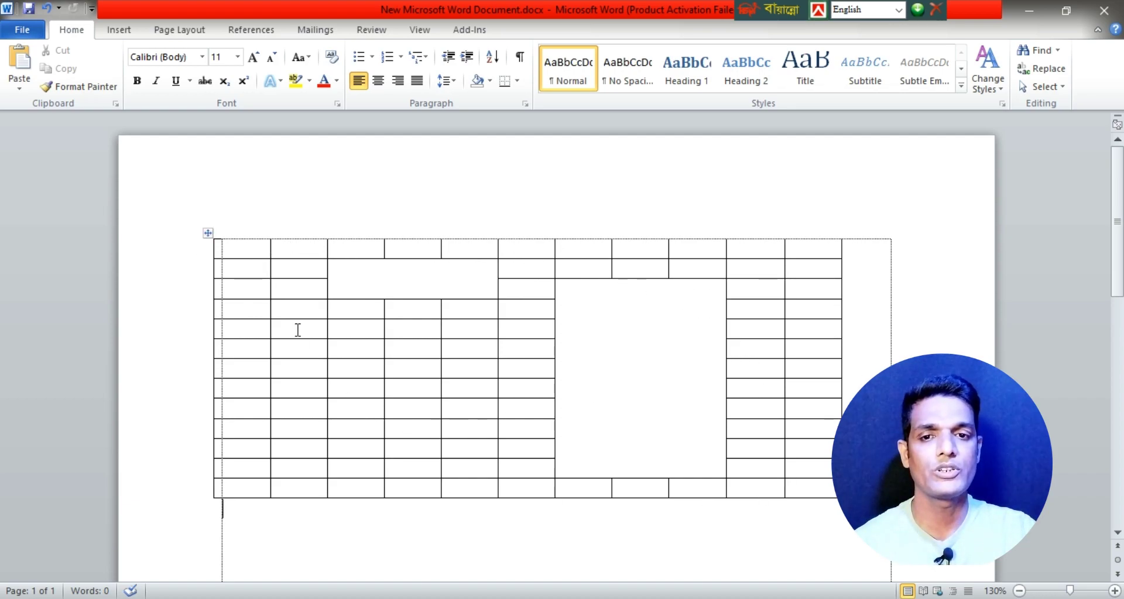
Select the table's first column and shade it with the standard green colour.
left_click_drag(232, 248, 228, 483)
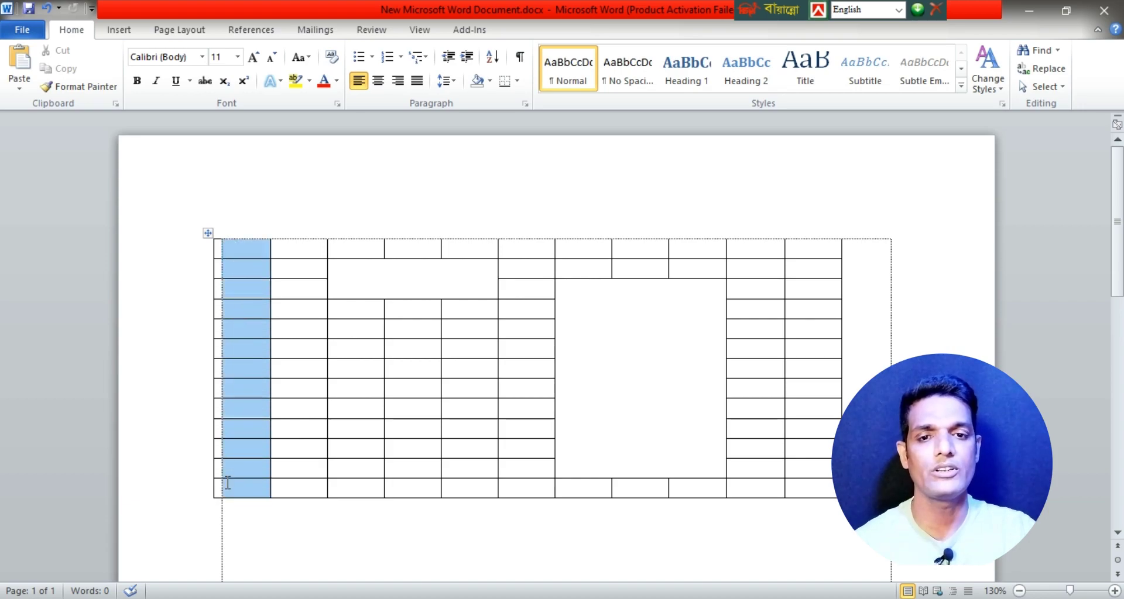
left_click(349, 404)
left_click_drag(255, 257, 253, 484)
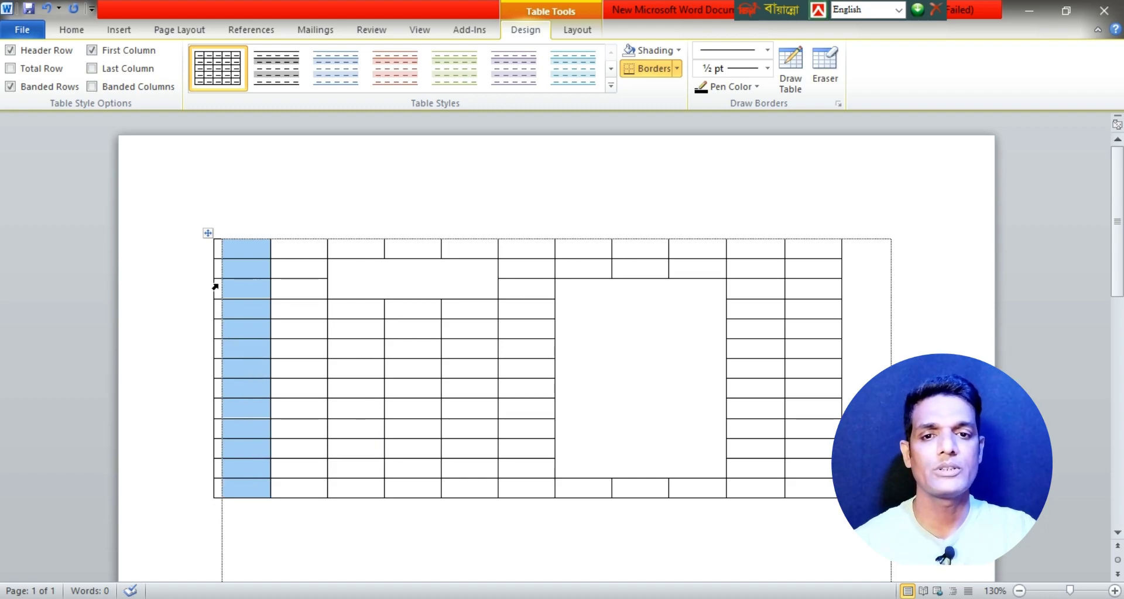
right_click(234, 245)
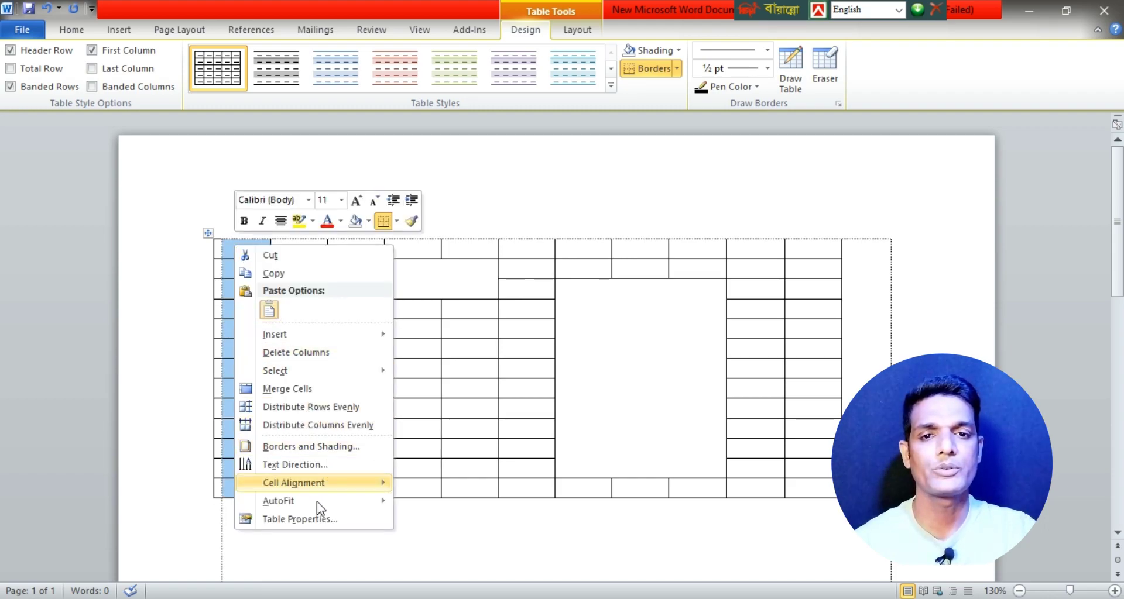
left_click(369, 221)
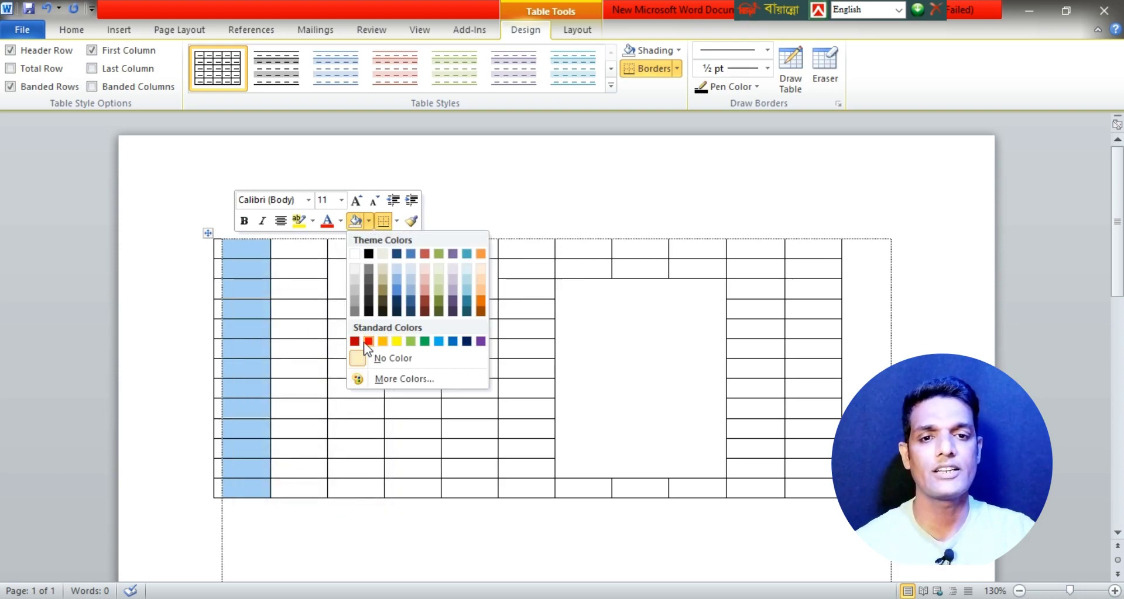
left_click(425, 341)
left_click(240, 286)
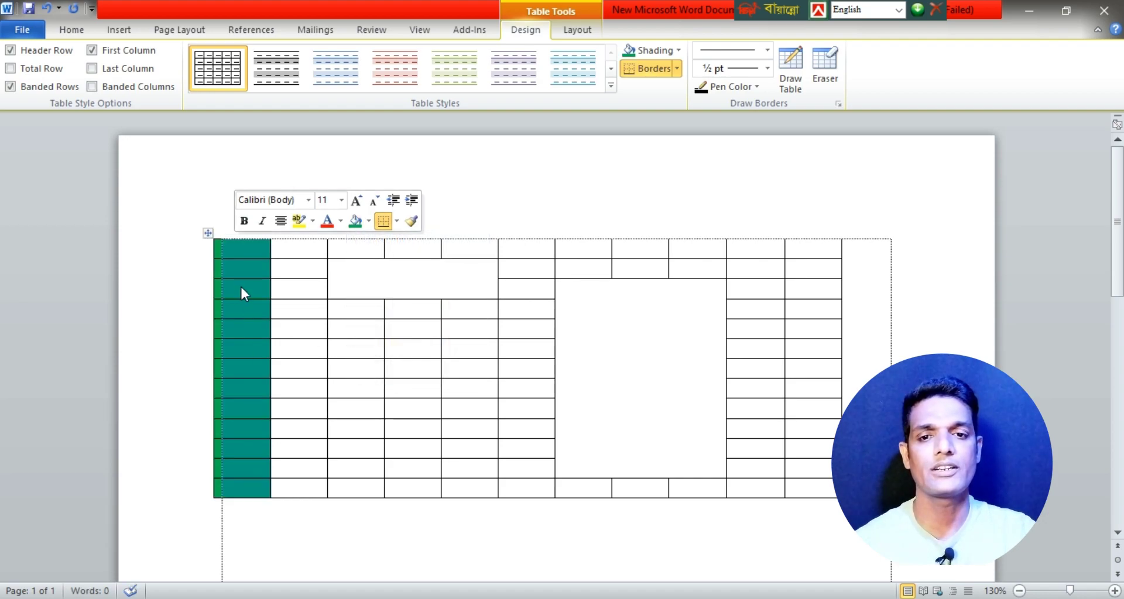
left_click_drag(243, 253, 246, 463)
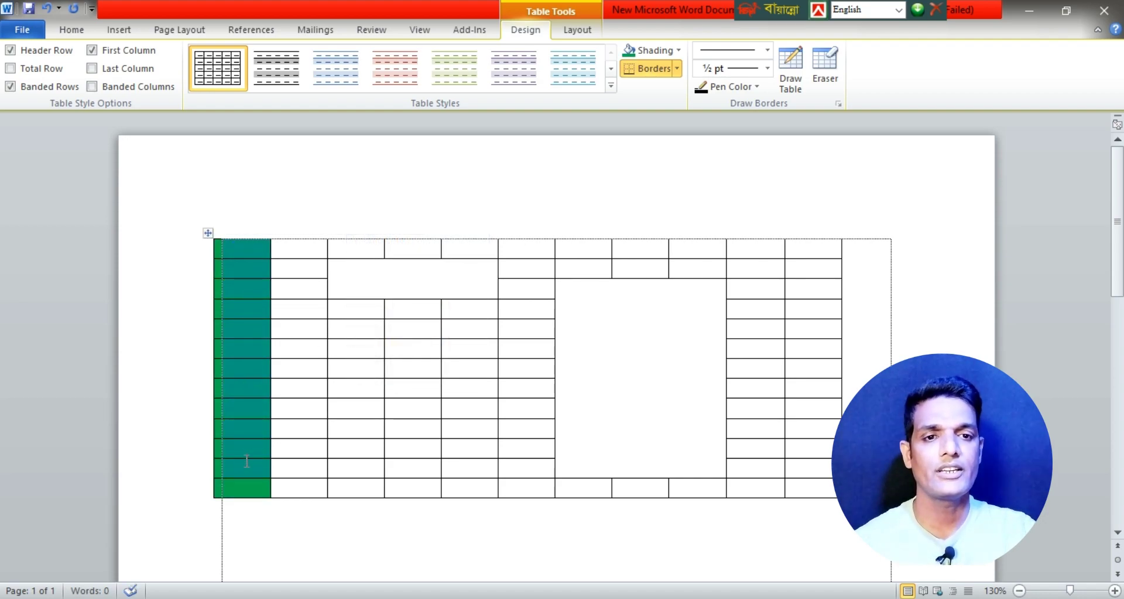
Shade the cells of columns seven to nine in the first two rows with standard red.
left_click_drag(572, 248, 724, 273)
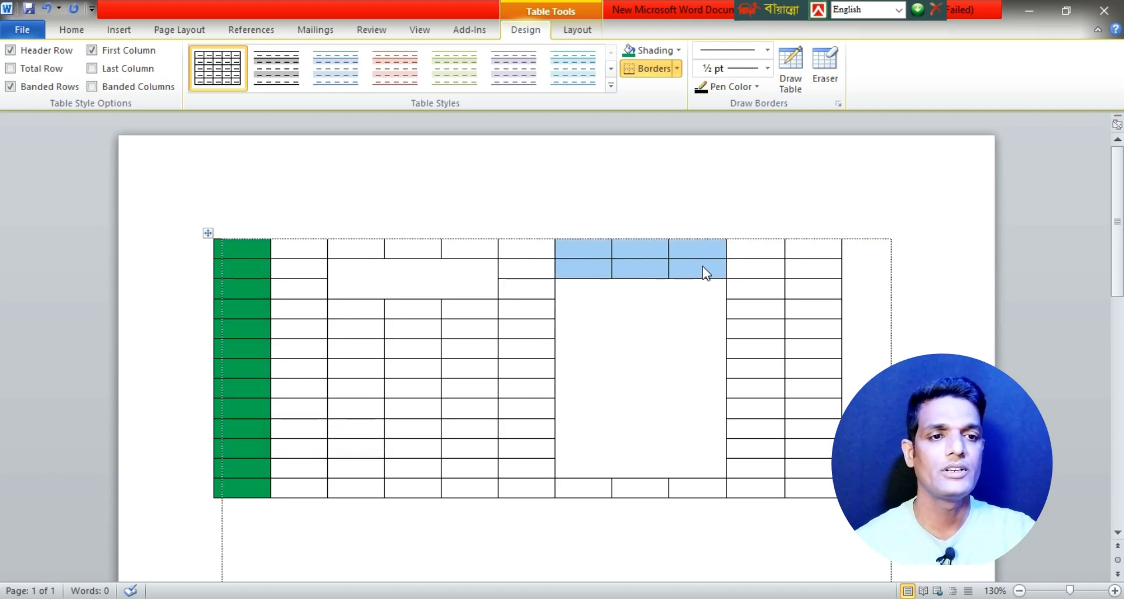
right_click(704, 272)
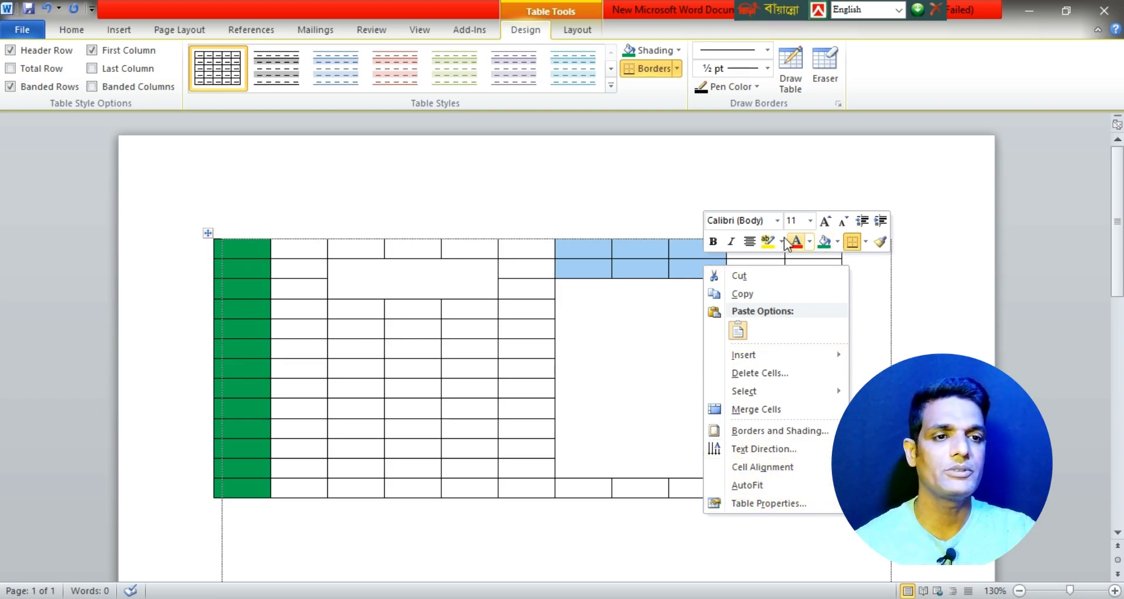
left_click(837, 242)
left_click(837, 362)
left_click(638, 323)
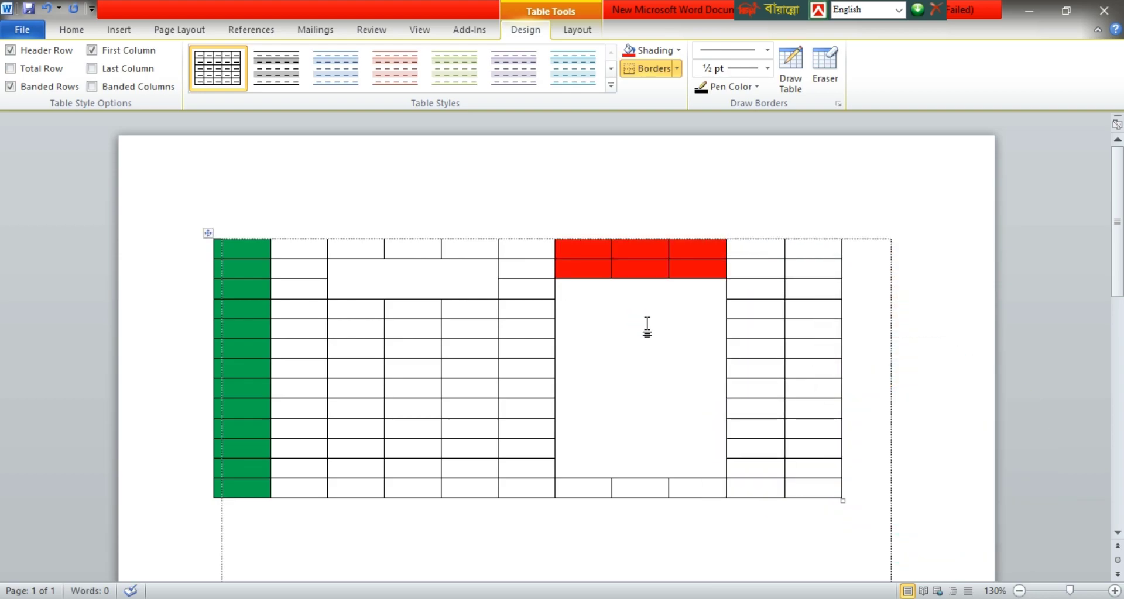